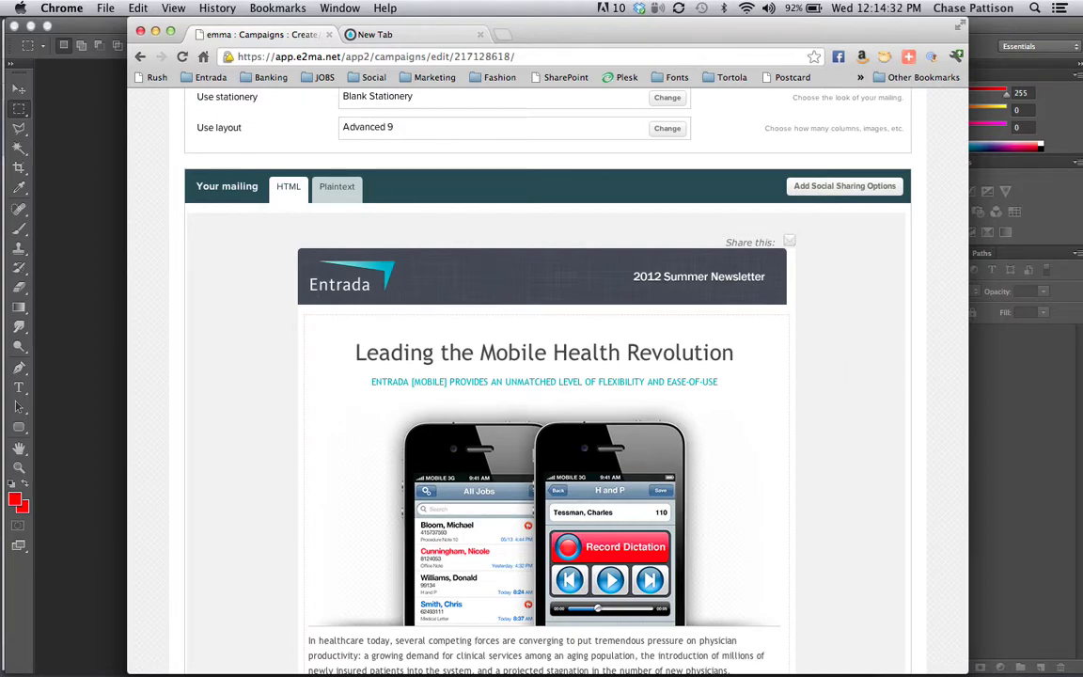
Step: Examine the newsletter's lead article, including its header, subheading, iPhone hero image and body text
{"action": "scroll", "coordinate": [842, 363], "scroll_direction": "down", "scroll_amount": 3}
{"action": "scroll", "coordinate": [841, 365], "scroll_direction": "down", "scroll_amount": 3}
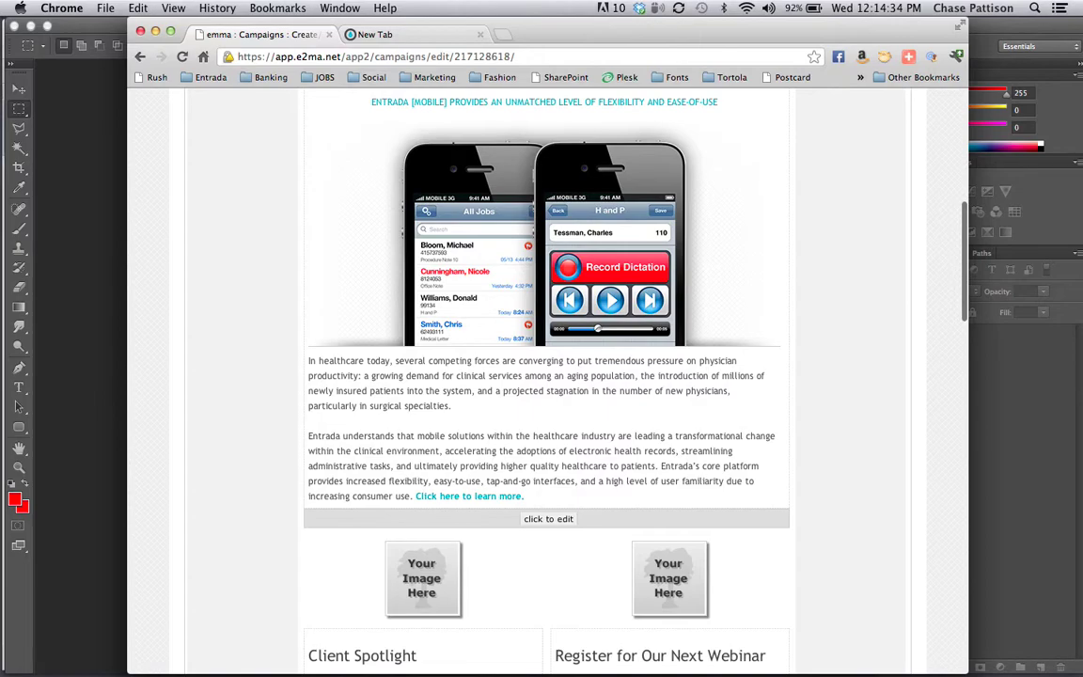
{"action": "scroll", "coordinate": [545, 376], "scroll_direction": "up", "scroll_amount": 2}
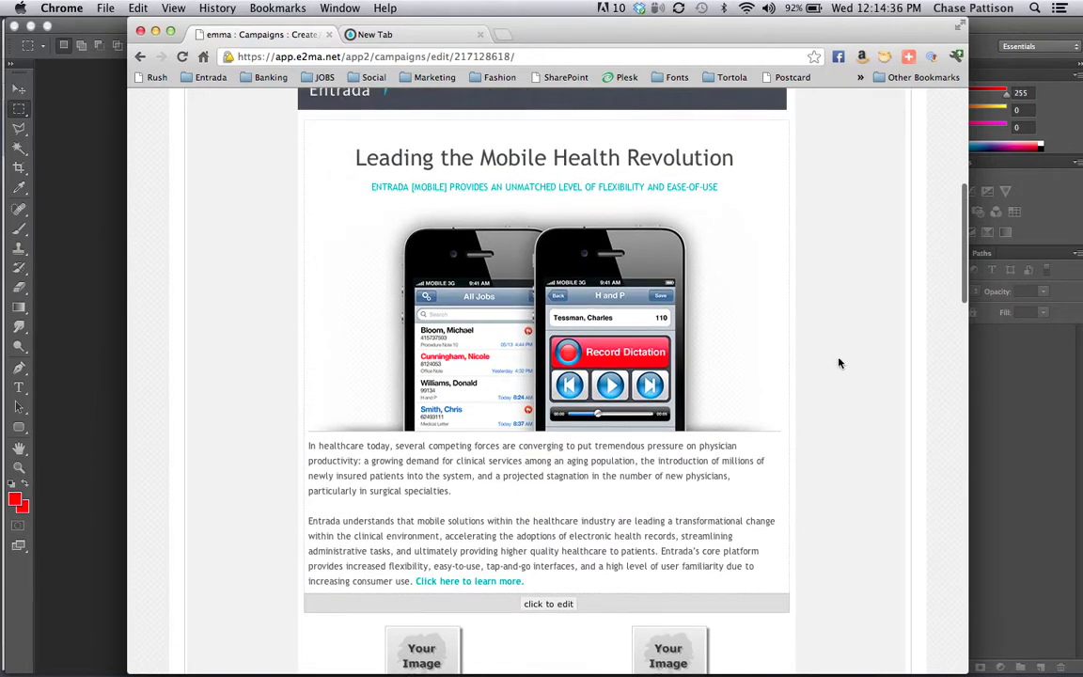
{"action": "left_click_drag", "start_coordinate": [555, 339], "coordinate": [516, 217]}
{"action": "scroll", "coordinate": [516, 217], "scroll_direction": "up", "scroll_amount": 1}
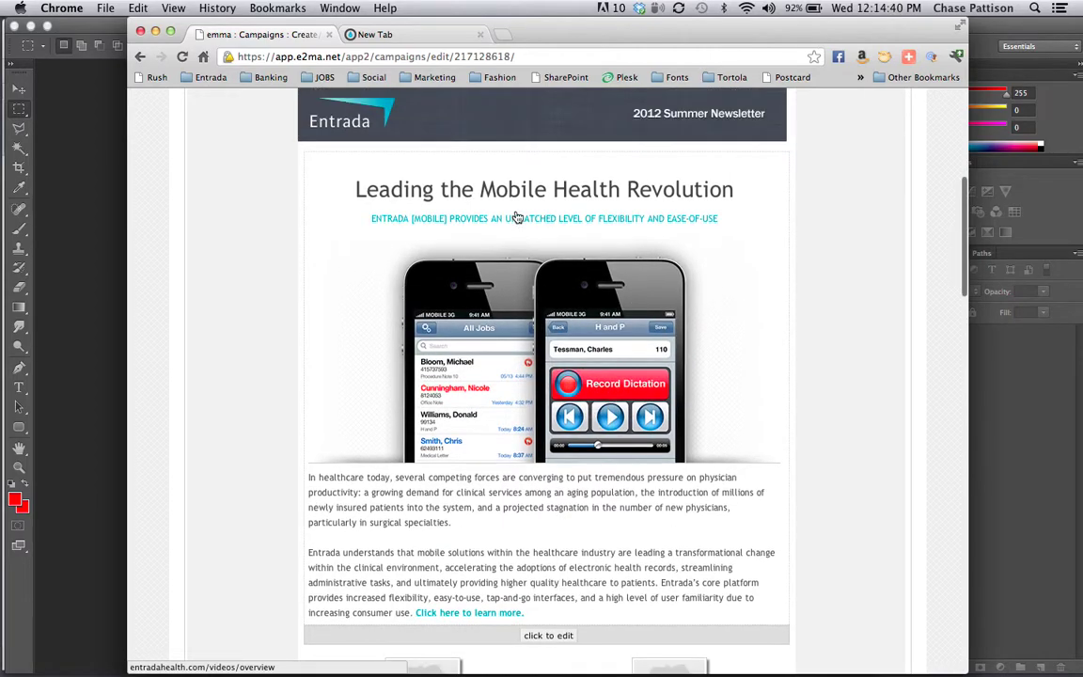
{"action": "scroll", "coordinate": [516, 217], "scroll_direction": "up", "scroll_amount": 2}
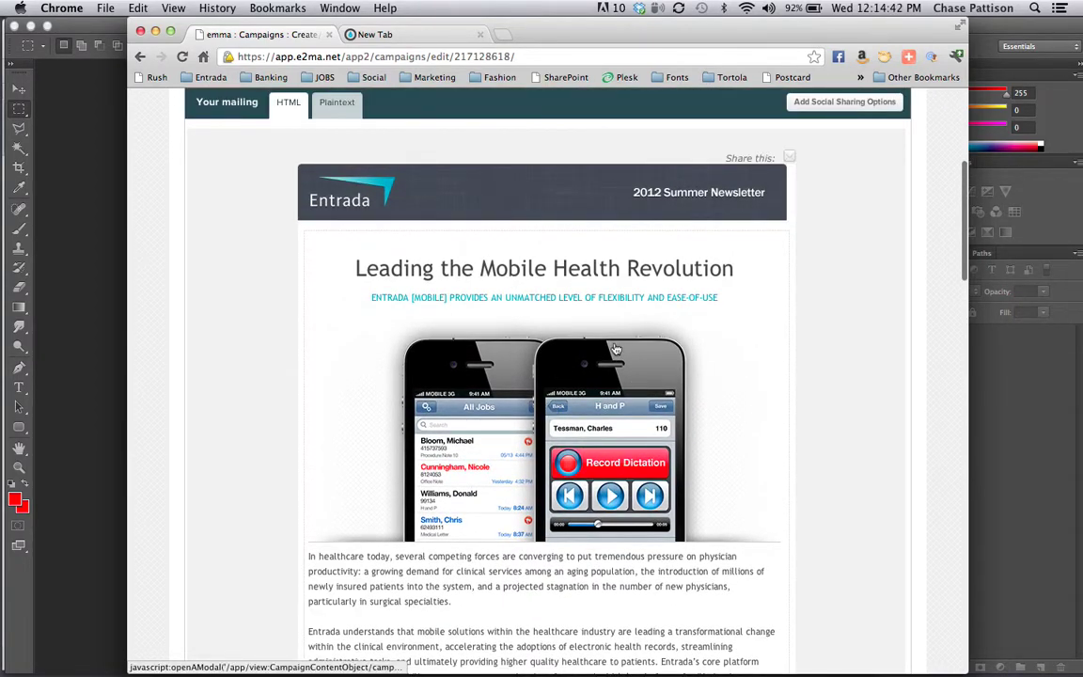
{"action": "left_click_drag", "start_coordinate": [527, 395], "coordinate": [531, 301]}
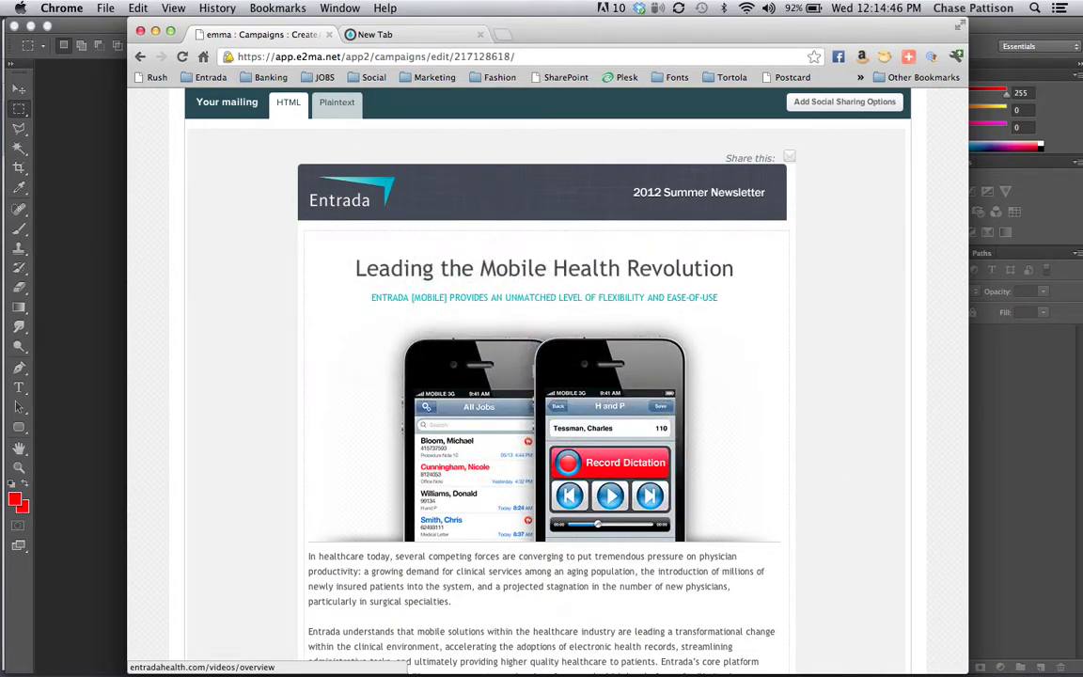
{"action": "scroll", "coordinate": [857, 492], "scroll_direction": "down", "scroll_amount": 3}
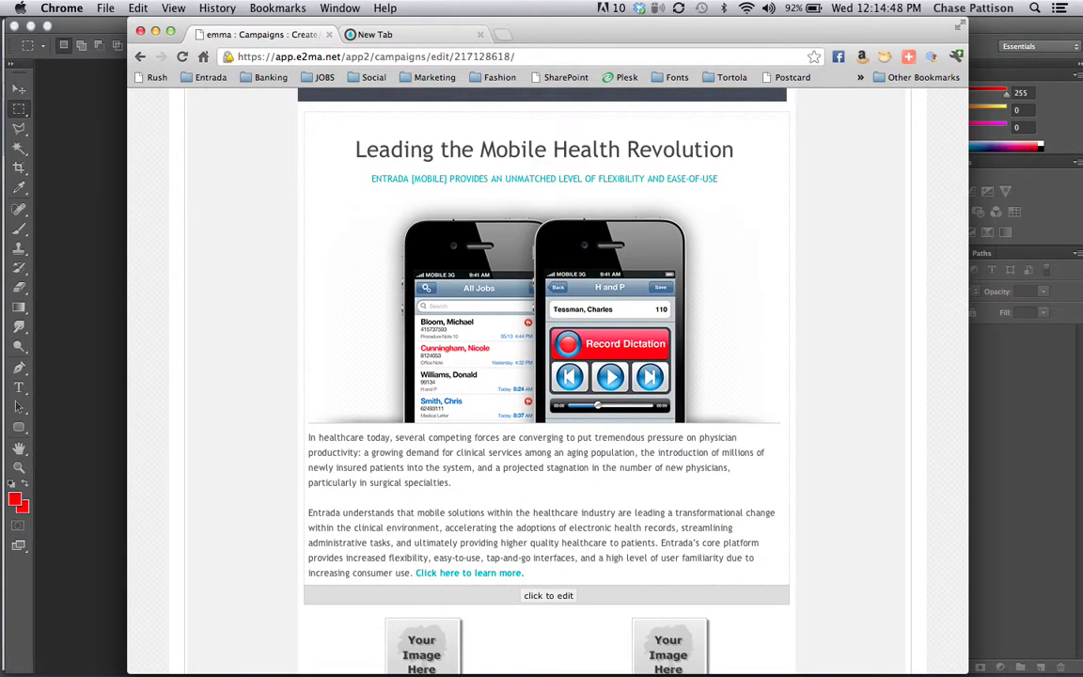
Step: Open the HTML source of the lead article block and find its "img" tag
{"action": "left_click", "coordinate": [530, 494]}
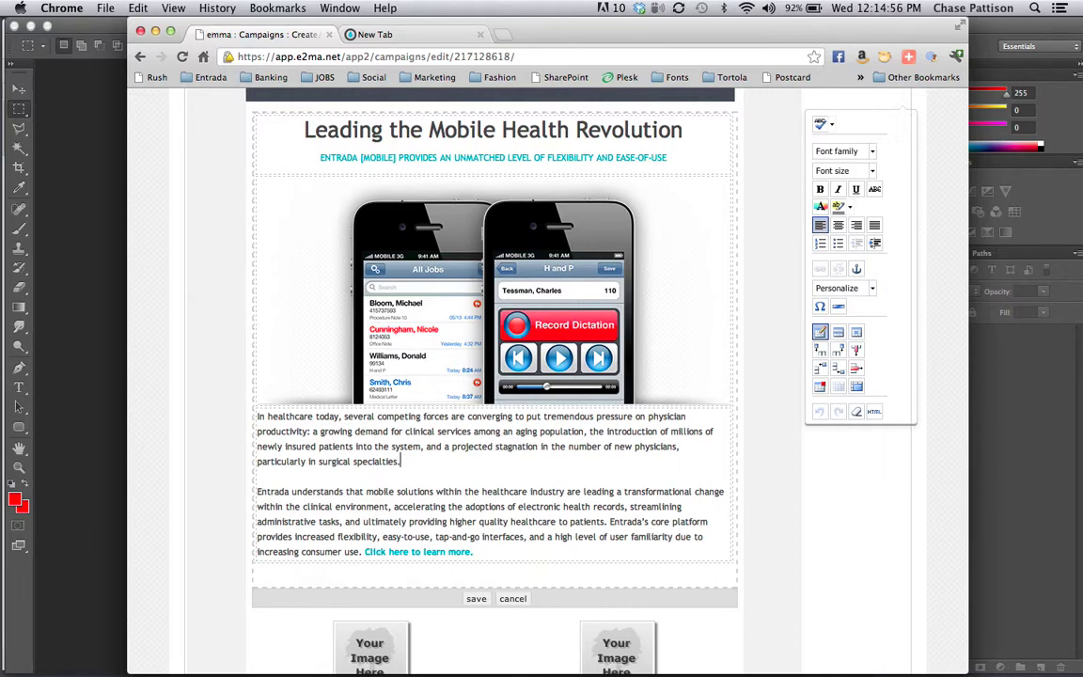
{"action": "left_click", "coordinate": [874, 411]}
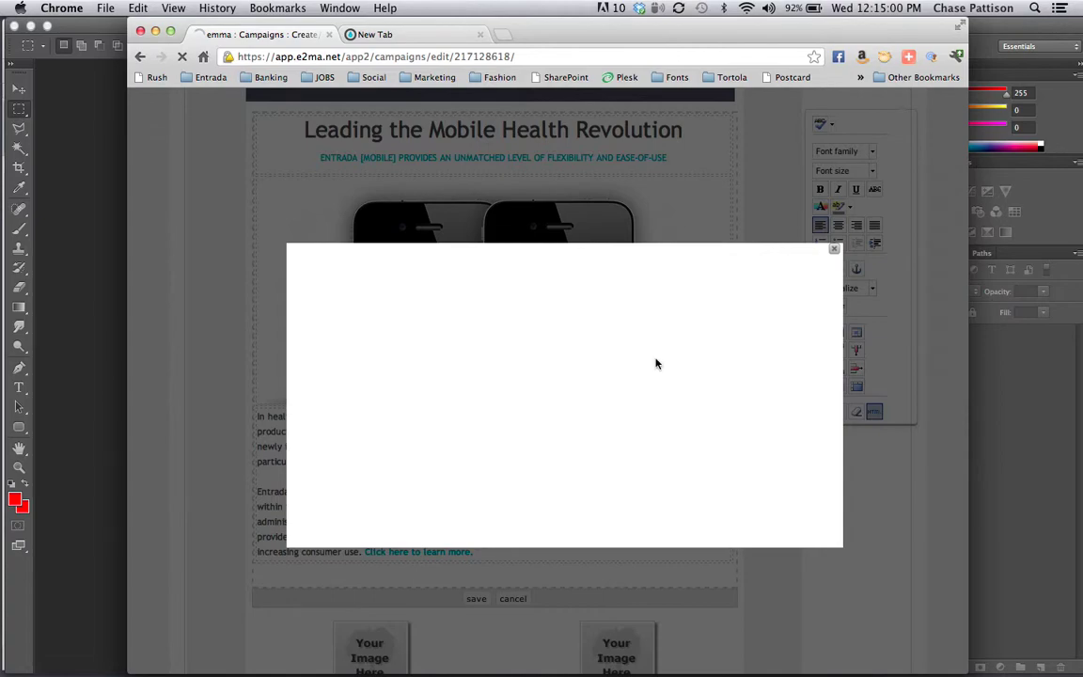
{"action": "key", "text": "super+f"}
{"action": "type", "text": "img"}
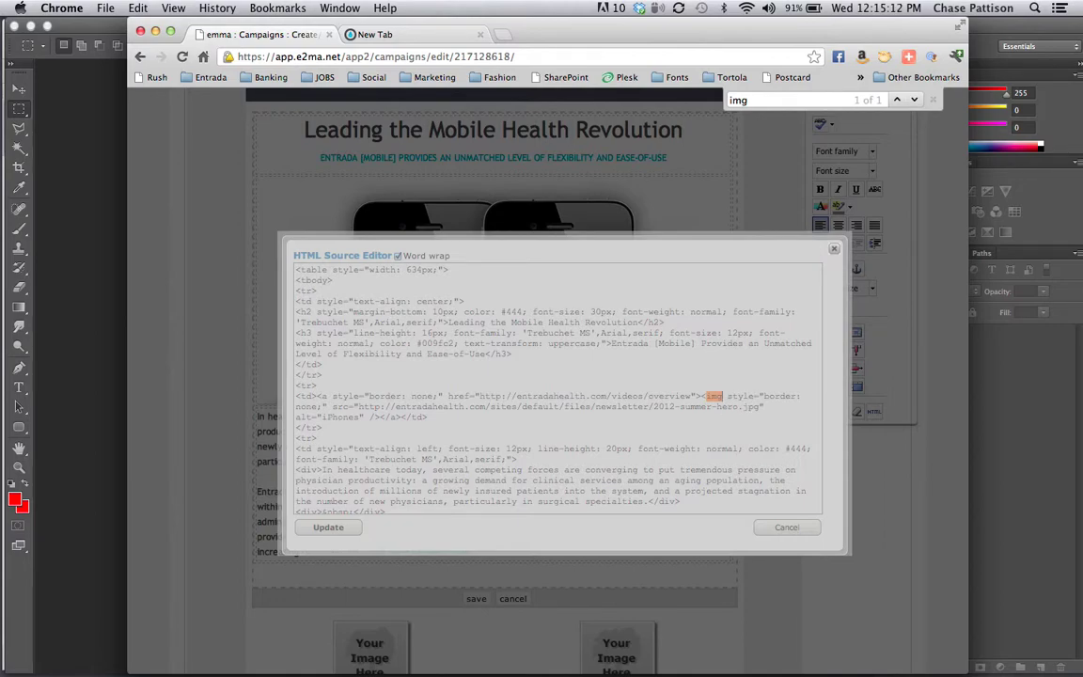
Step: Add the attribute width="628" to the hero image's img tag
{"action": "left_click_drag", "start_coordinate": [727, 396], "coordinate": [791, 396]}
{"action": "left_click", "coordinate": [653, 354]}
{"action": "type", "text": "width "}
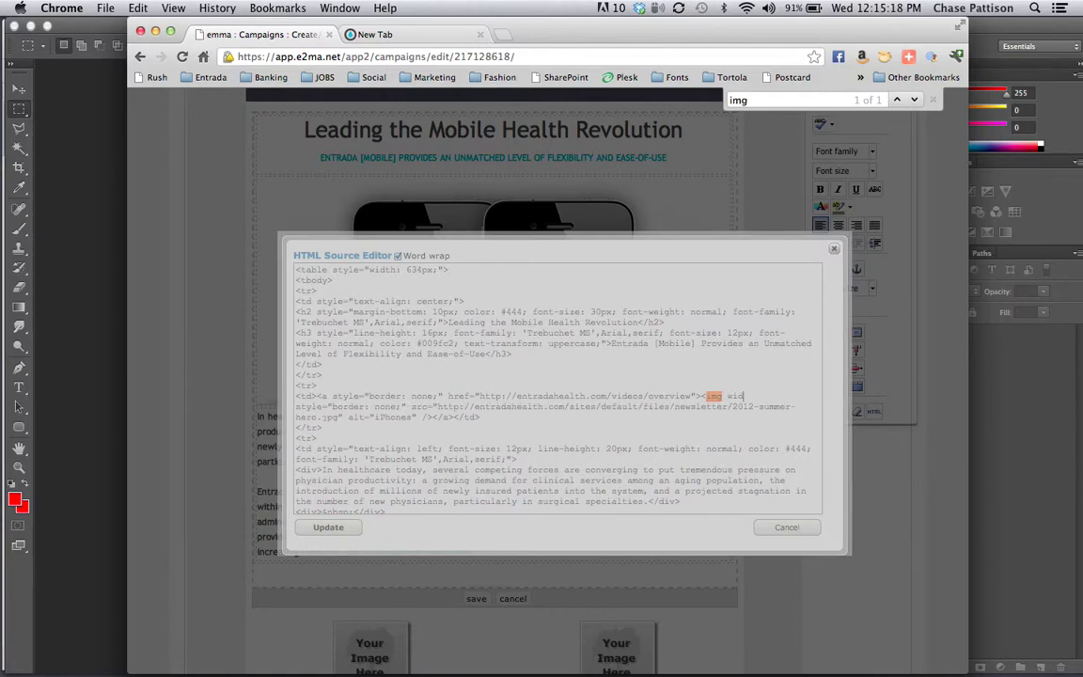
{"action": "type", "text": "=\"628\""}
{"action": "key", "text": "shift+Right"}
{"action": "key", "text": "shift+Right"}
{"action": "key", "text": "shift+Right"}
{"action": "key", "text": "shift+Right"}
{"action": "key", "text": "shift+Right"}
{"action": "key", "text": "shift+Right"}
{"action": "left_click", "coordinate": [765, 399]}
{"action": "left_click_drag", "start_coordinate": [786, 397], "coordinate": [740, 397]}
{"action": "left_click", "coordinate": [740, 396]}
Step: Add "width: 629px;" to the start of the hero image's inline style and save the article block
{"action": "left_click", "coordinate": [330, 406]}
{"action": "type", "text": "width:"}
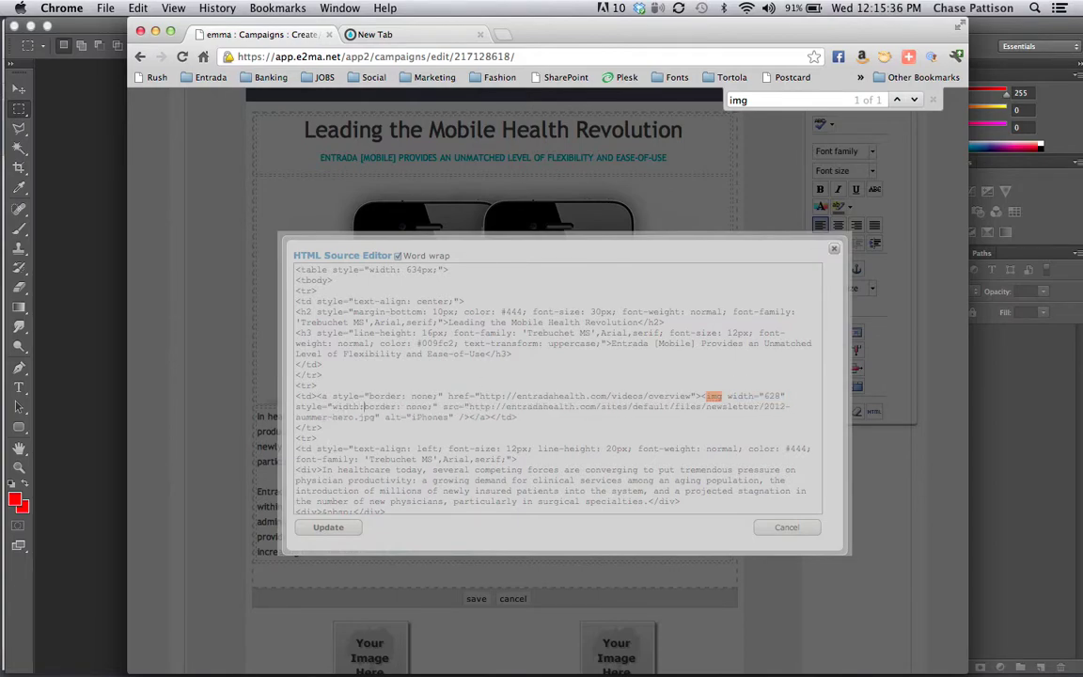
{"action": "type", "text": " 629"}
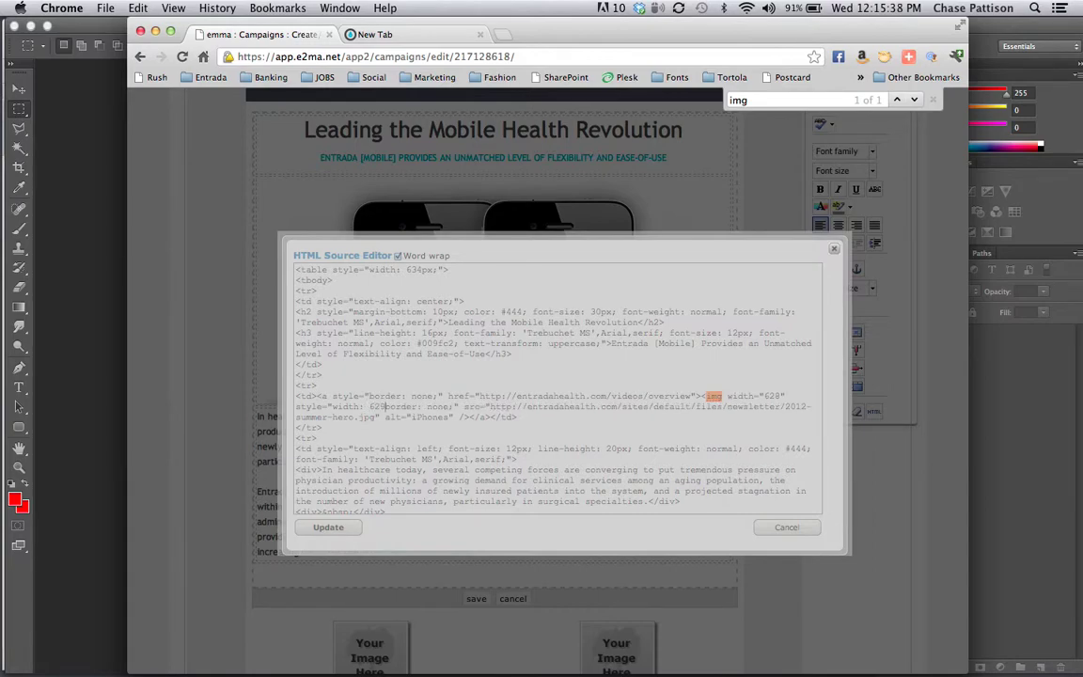
{"action": "type", "text": "px;"}
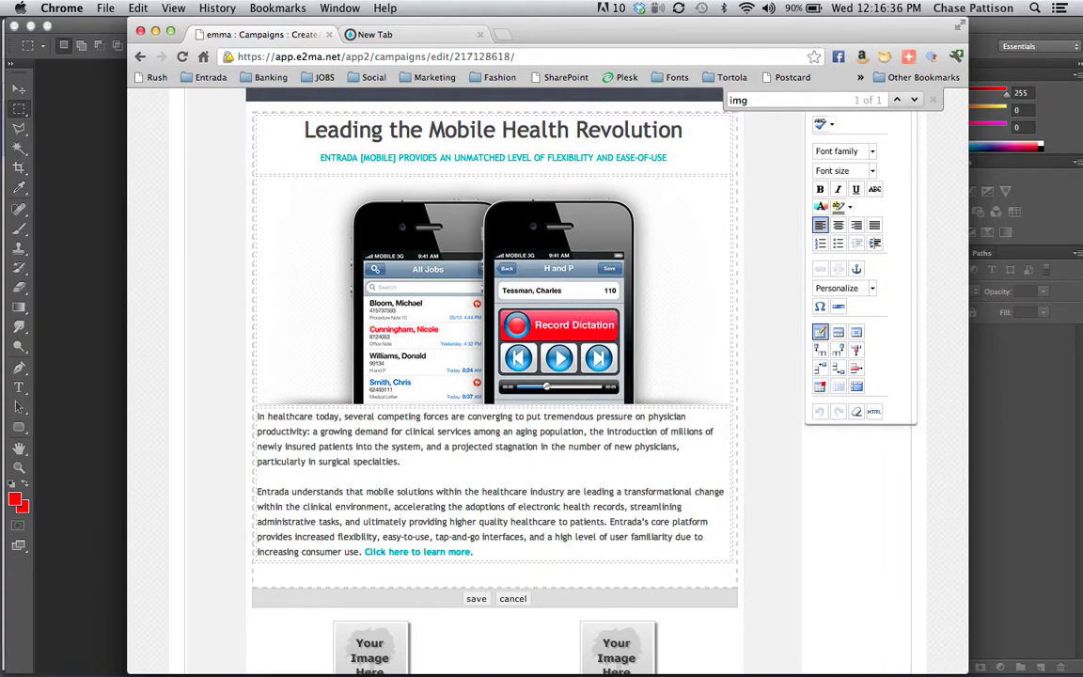
{"action": "left_click", "coordinate": [477, 599]}
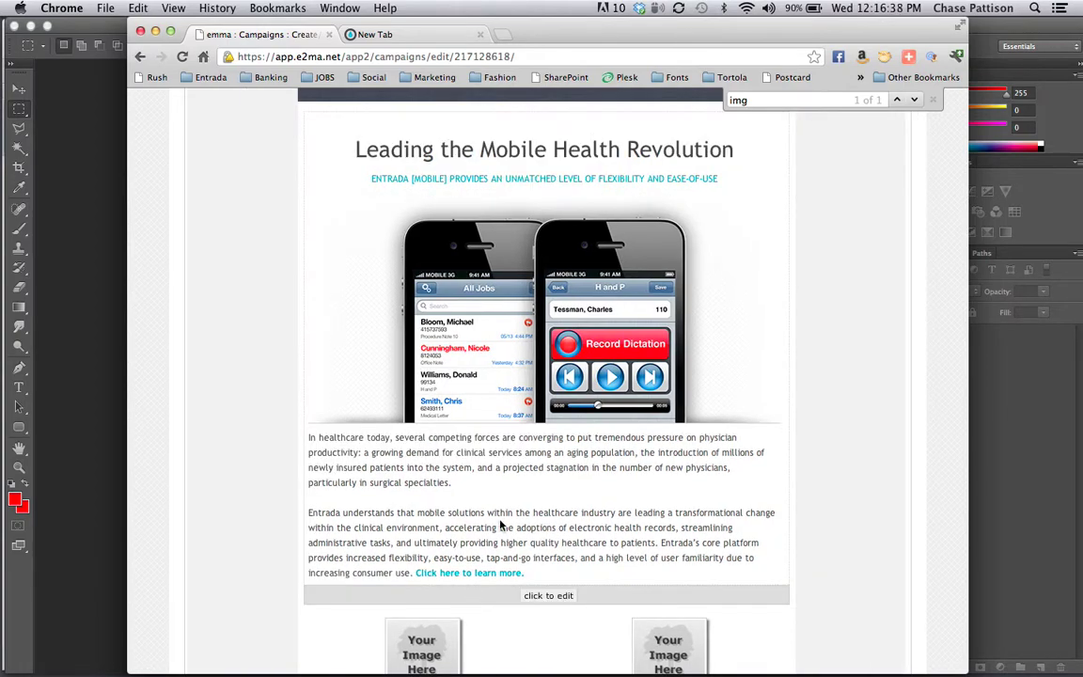
Step: Open the newsletter's hero image in Photoshop and select the entire image
{"action": "scroll", "coordinate": [500, 525], "scroll_direction": "down", "scroll_amount": 5}
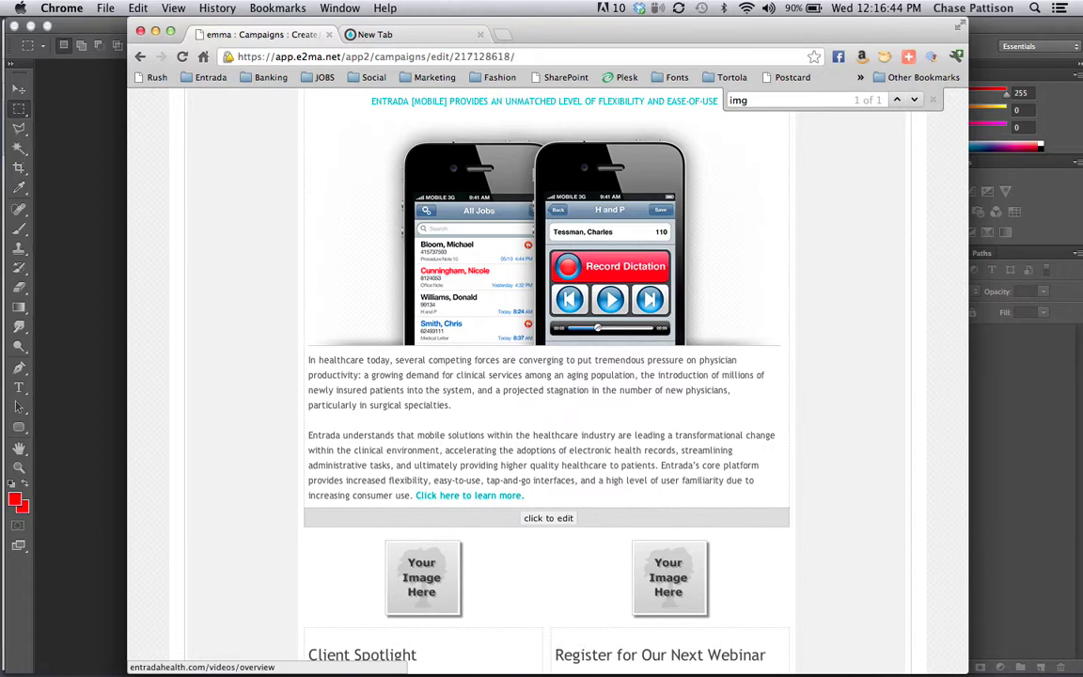
{"action": "left_click_drag", "start_coordinate": [546, 245], "coordinate": [683, 661]}
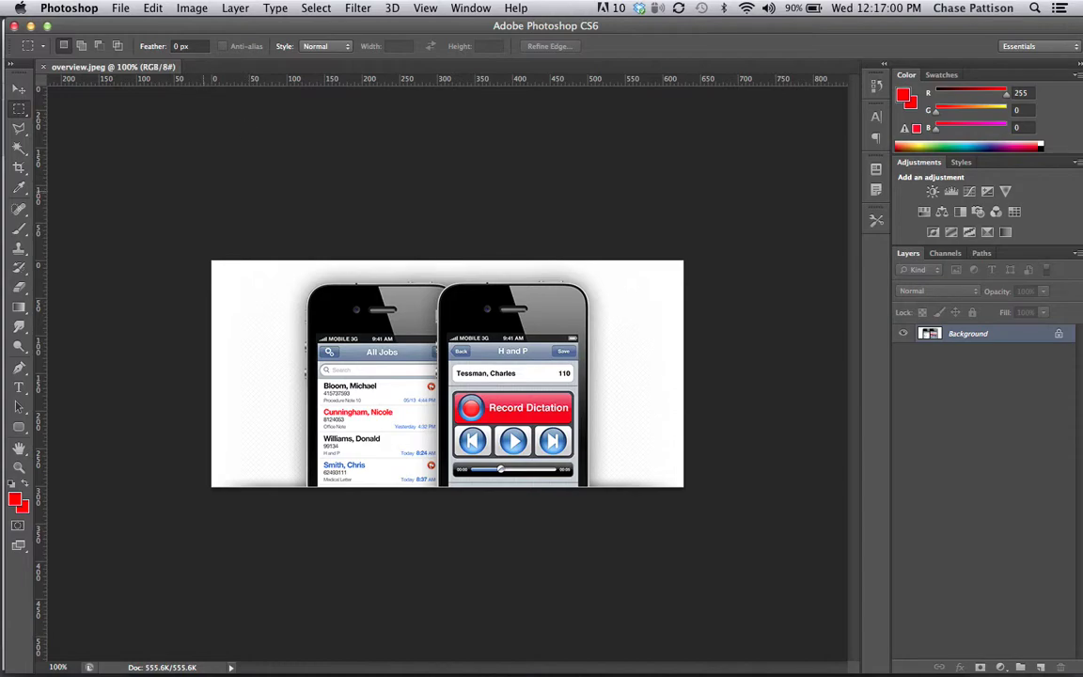
{"action": "left_click_drag", "start_coordinate": [213, 261], "coordinate": [766, 526]}
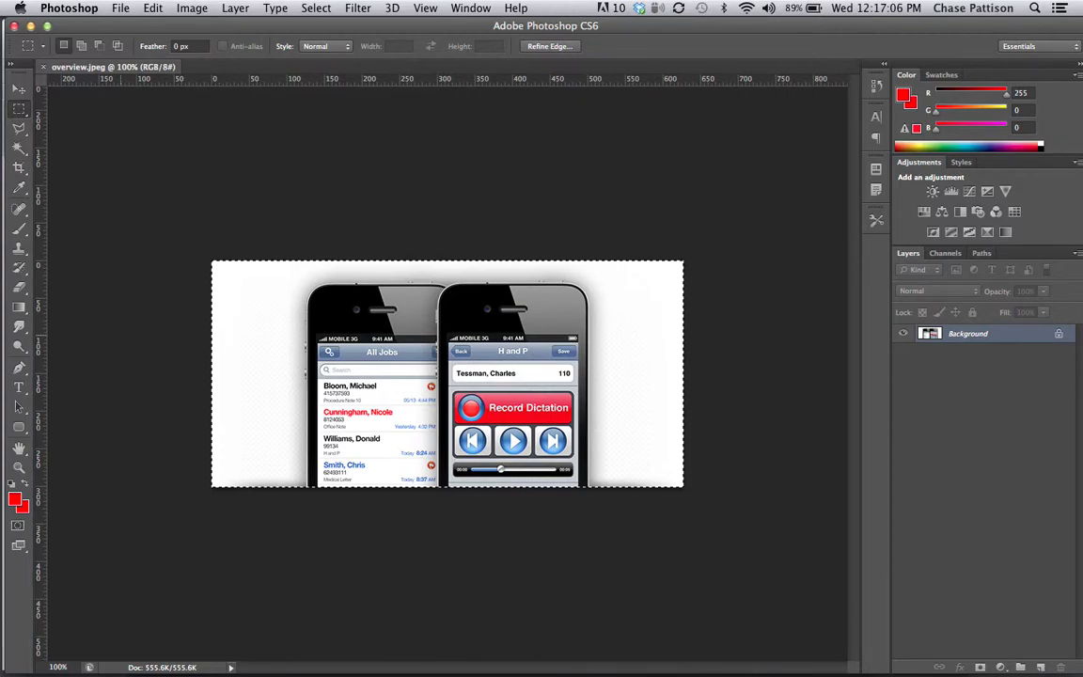
Step: Add a white (ffffff) solid color fill layer covering the whole selected image
{"action": "left_click", "coordinate": [235, 8]}
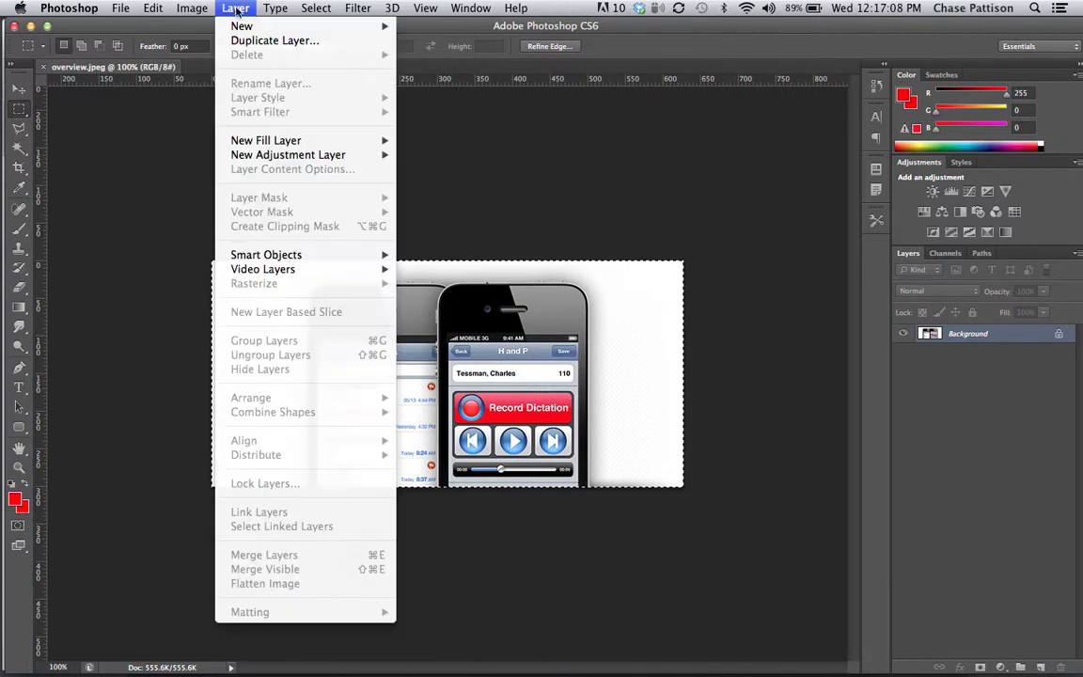
{"action": "mouse_move", "coordinate": [291, 148]}
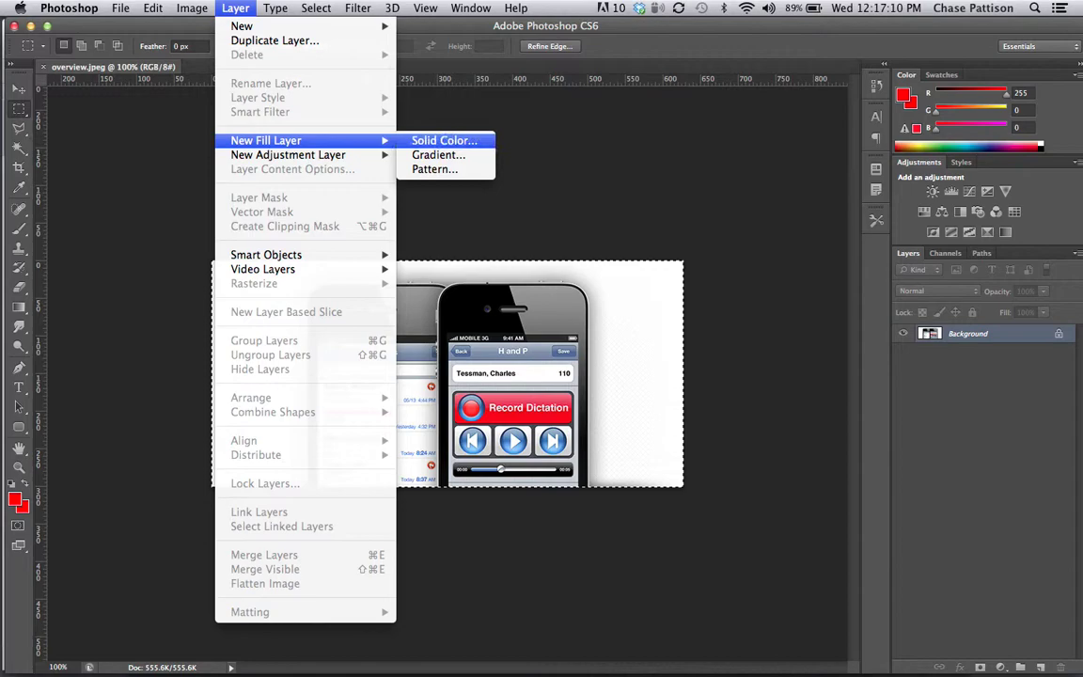
{"action": "left_click", "coordinate": [414, 142]}
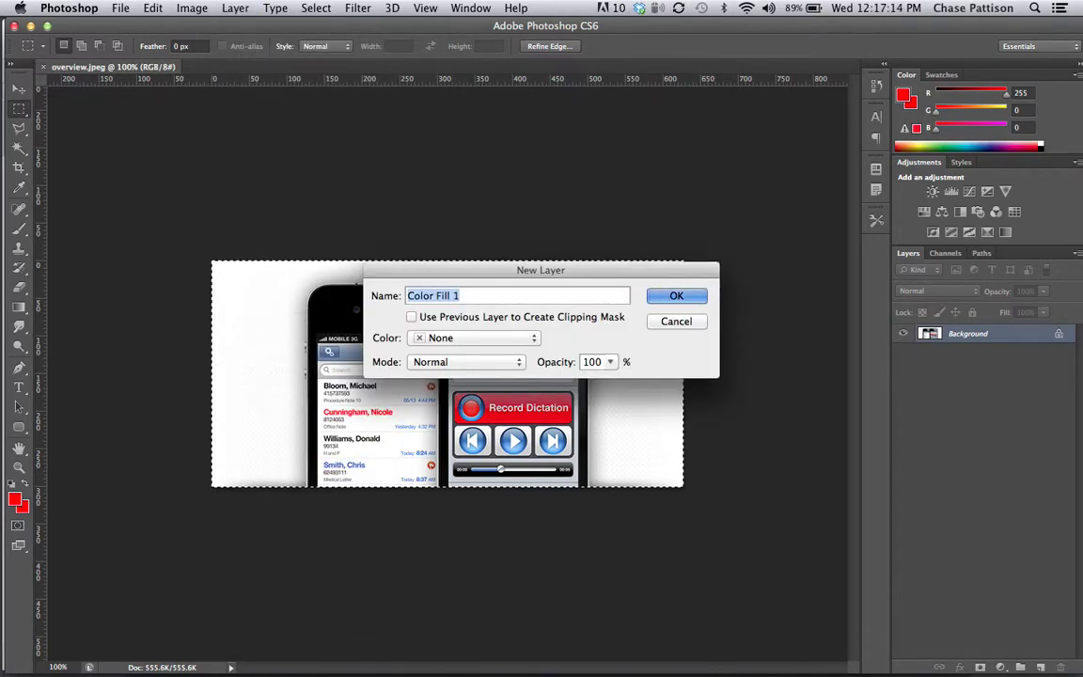
{"action": "key", "text": "Return"}
{"action": "left_click", "coordinate": [665, 188]}
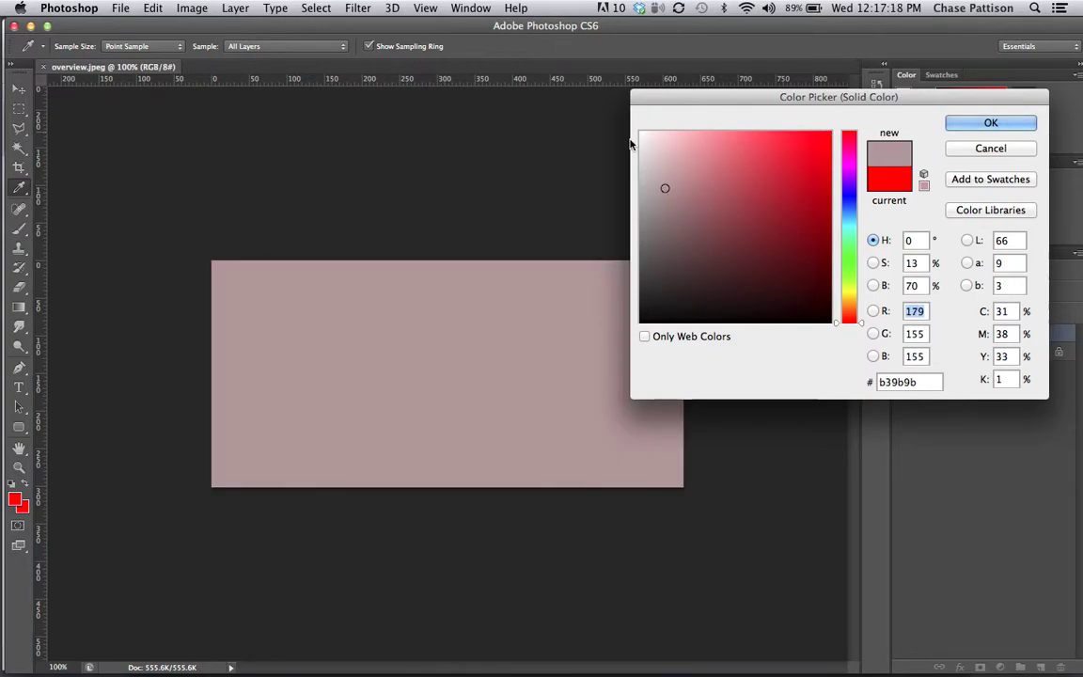
{"action": "left_click_drag", "start_coordinate": [643, 135], "coordinate": [640, 132]}
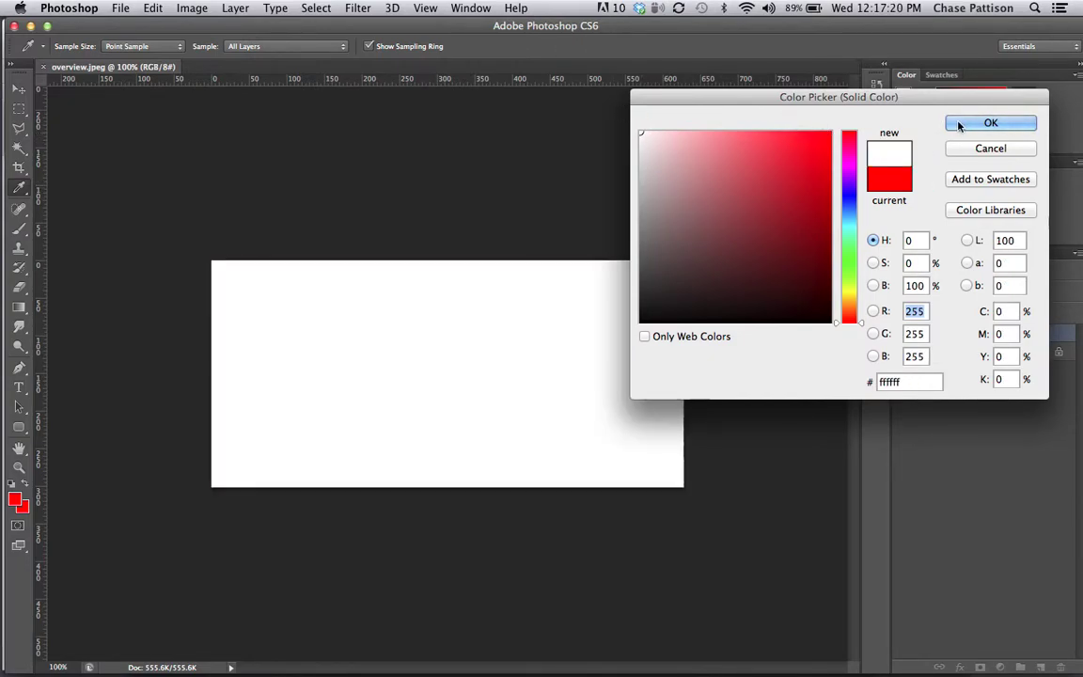
{"action": "key", "text": "Return"}
{"action": "key", "text": "m"}
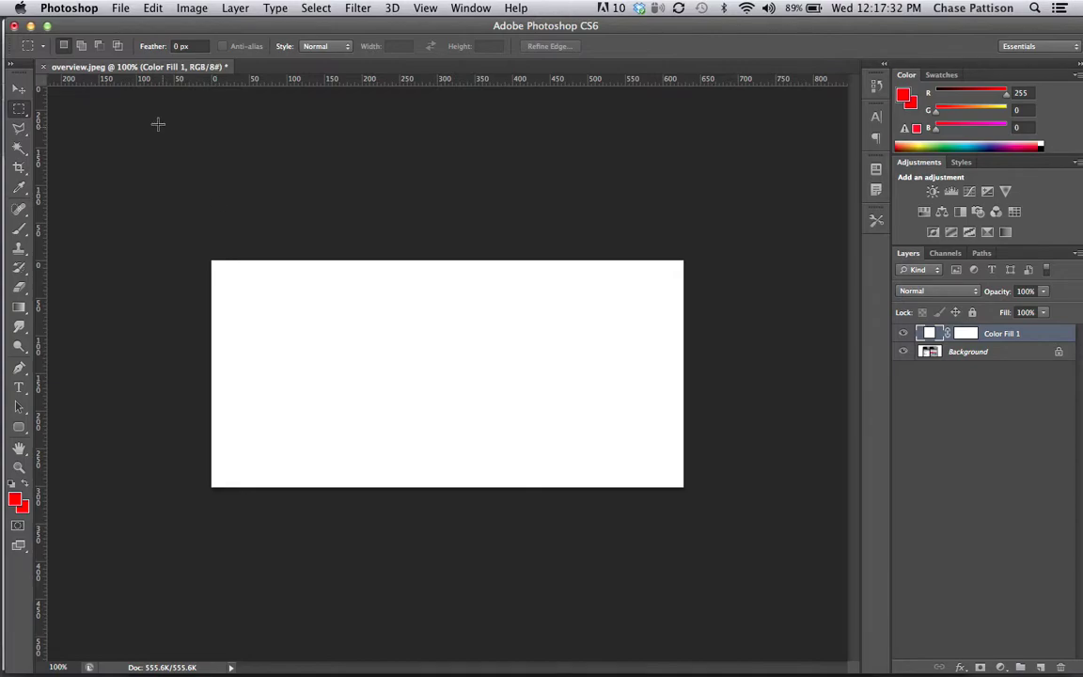
Step: Close overview.jpeg without saving and switch back to the newsletter in Chrome
{"action": "key", "text": "super+Tab"}
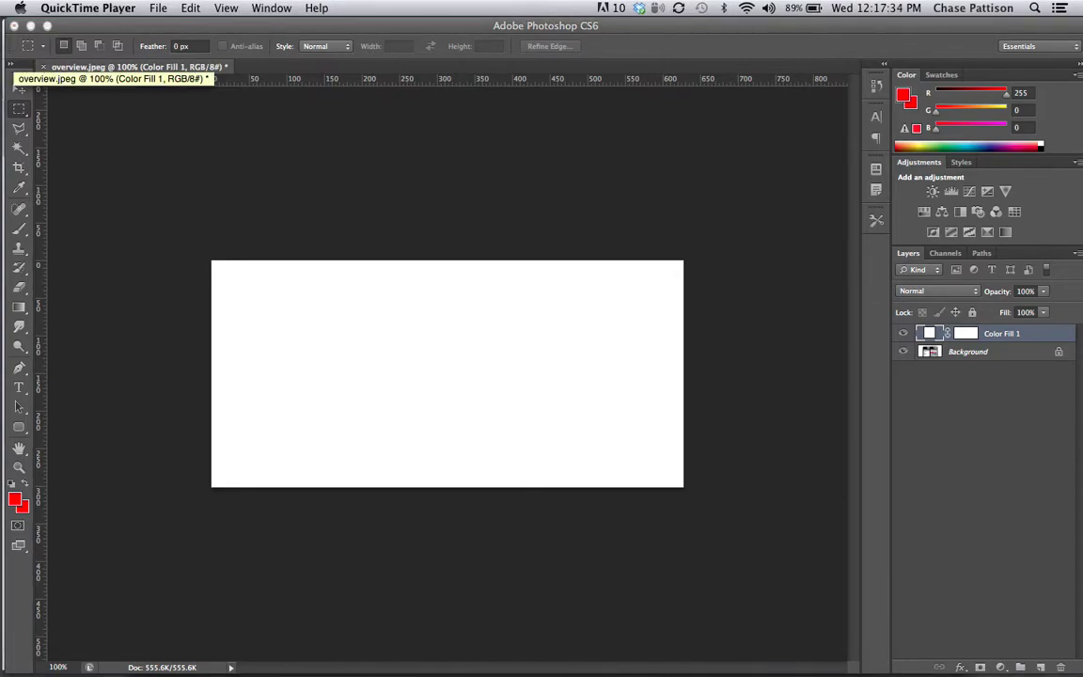
{"action": "left_click", "coordinate": [44, 68]}
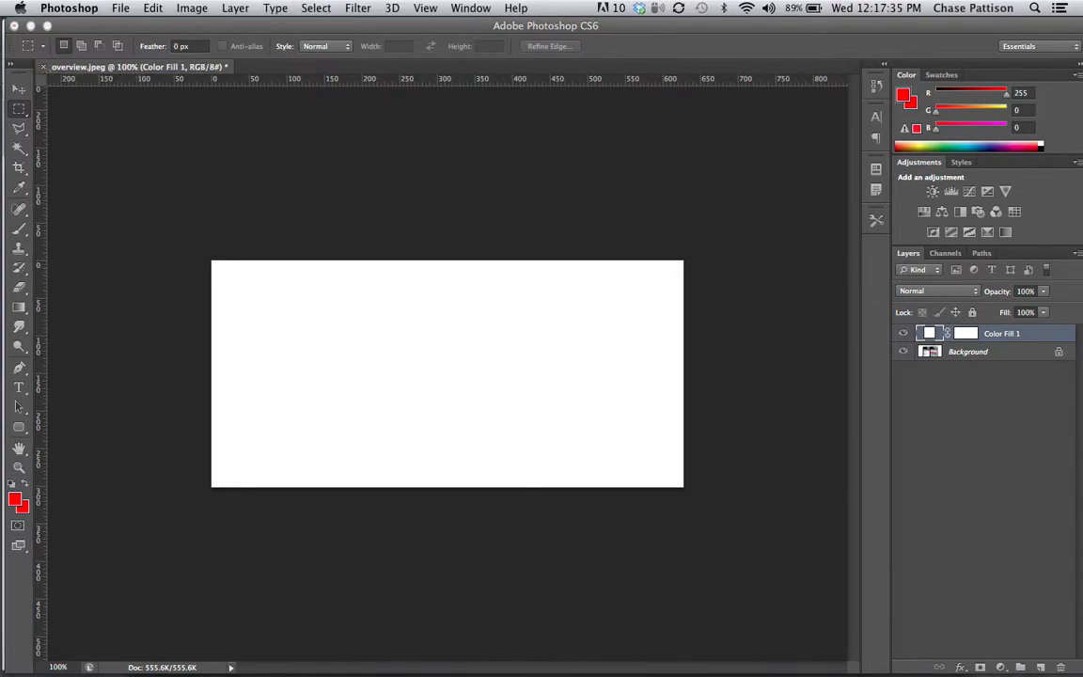
{"action": "left_click", "coordinate": [43, 66]}
{"action": "left_click", "coordinate": [490, 245]}
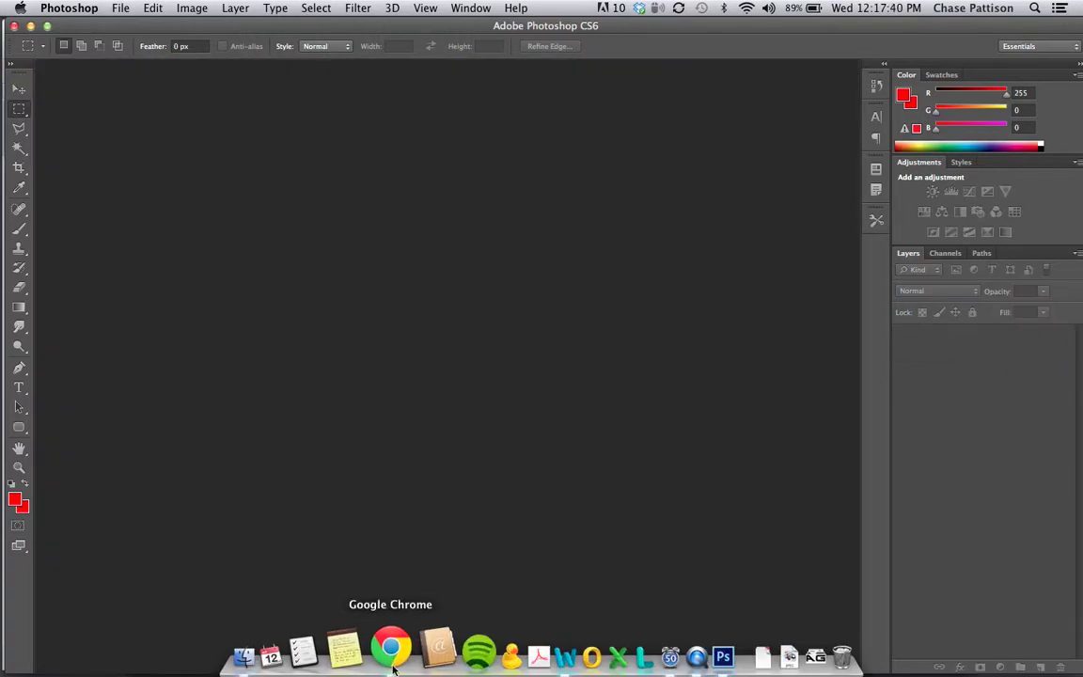
{"action": "left_click", "coordinate": [387, 648]}
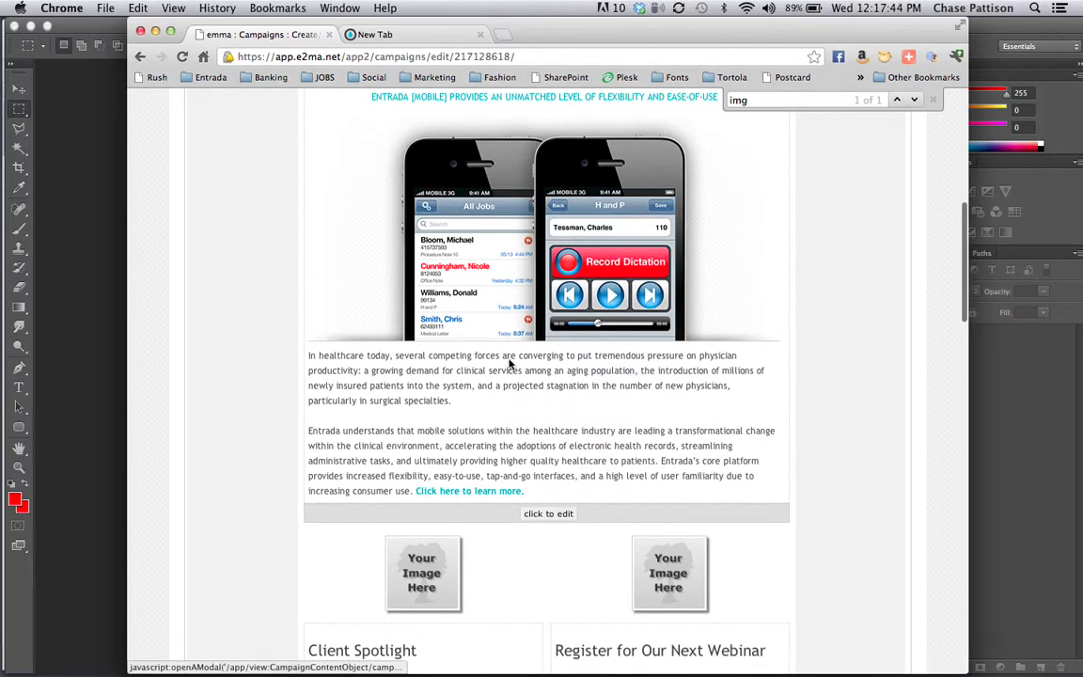
Step: Review the Client Spotlight, webinar, Healthcare IT Trends and Upcoming Events sections and the images they contain
{"action": "scroll", "coordinate": [254, 515], "scroll_direction": "down", "scroll_amount": 6}
{"action": "scroll", "coordinate": [546, 384], "scroll_direction": "down", "scroll_amount": 2}
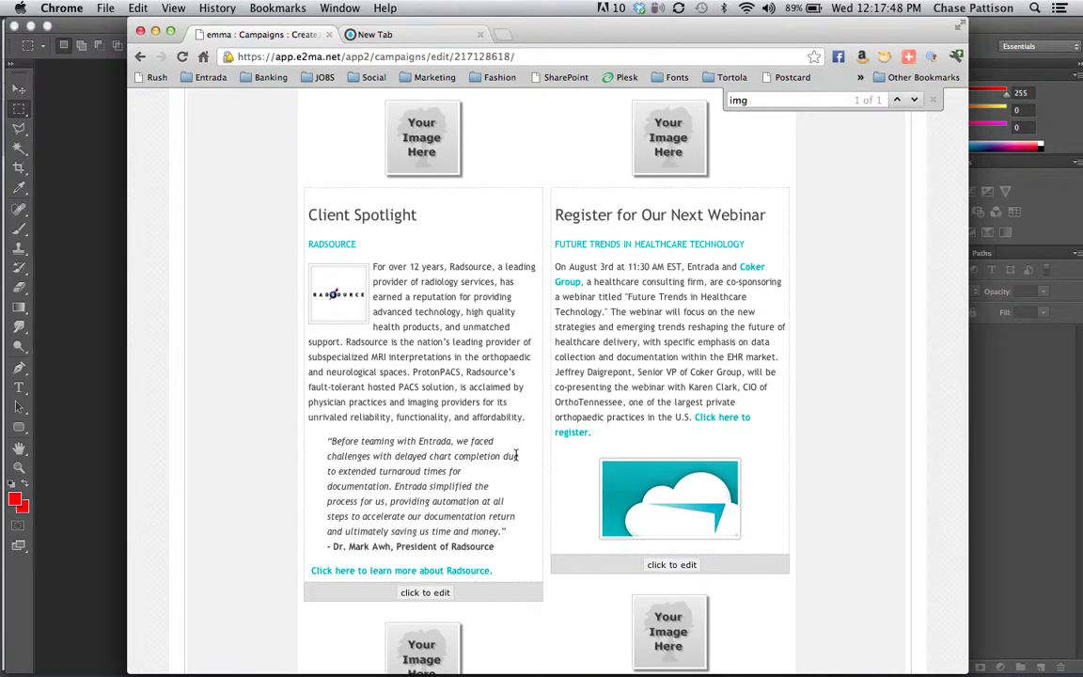
{"action": "scroll", "coordinate": [516, 456], "scroll_direction": "down", "scroll_amount": 1}
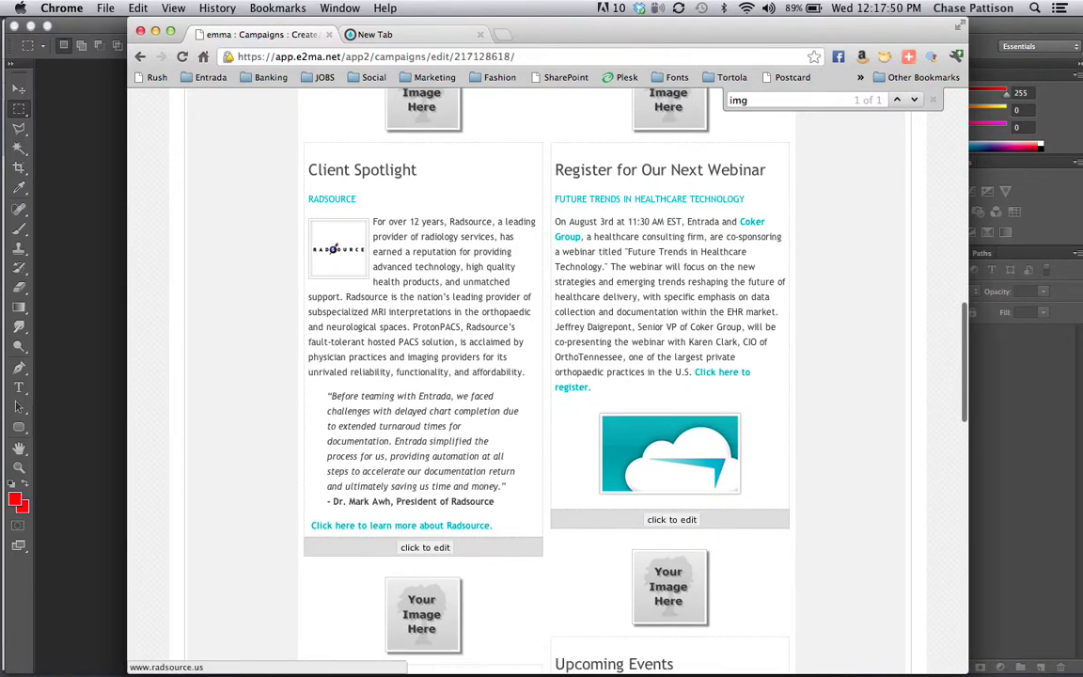
{"action": "scroll", "coordinate": [336, 269], "scroll_direction": "down", "scroll_amount": 1}
{"action": "scroll", "coordinate": [336, 268], "scroll_direction": "up", "scroll_amount": 2}
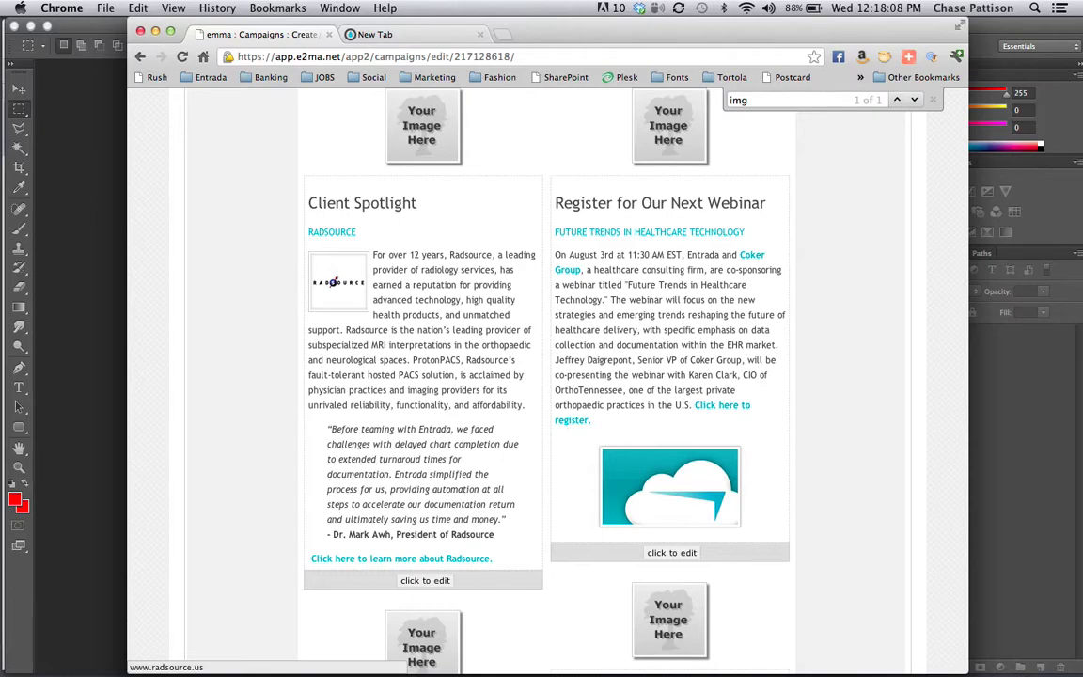
{"action": "scroll", "coordinate": [365, 379], "scroll_direction": "down", "scroll_amount": 5}
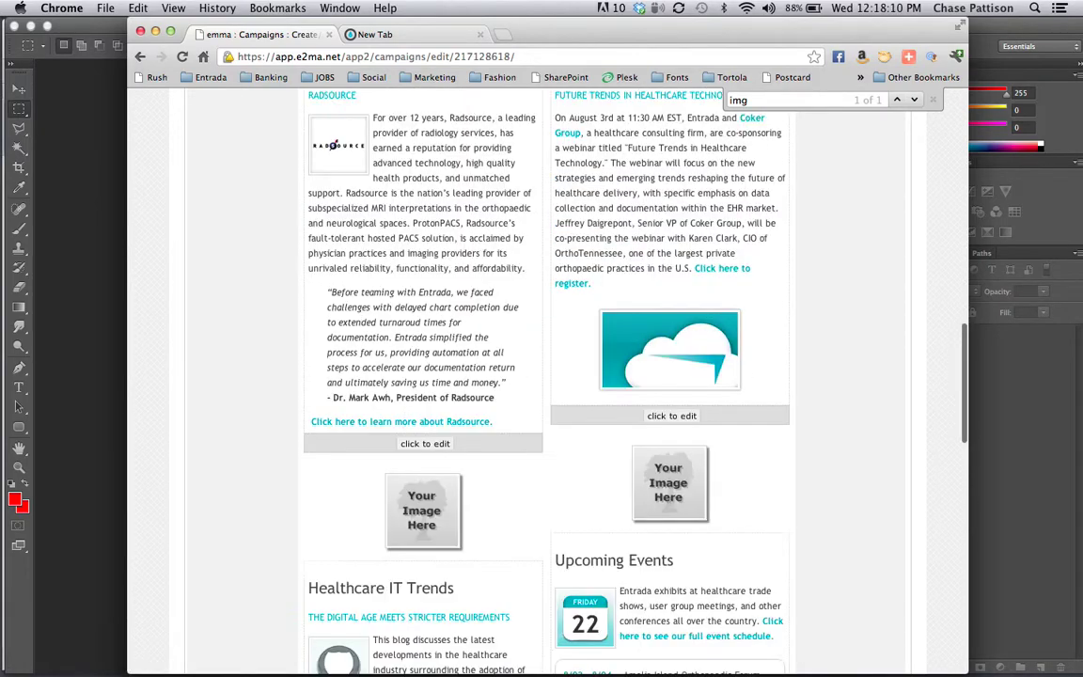
{"action": "scroll", "coordinate": [365, 515], "scroll_direction": "down", "scroll_amount": 5}
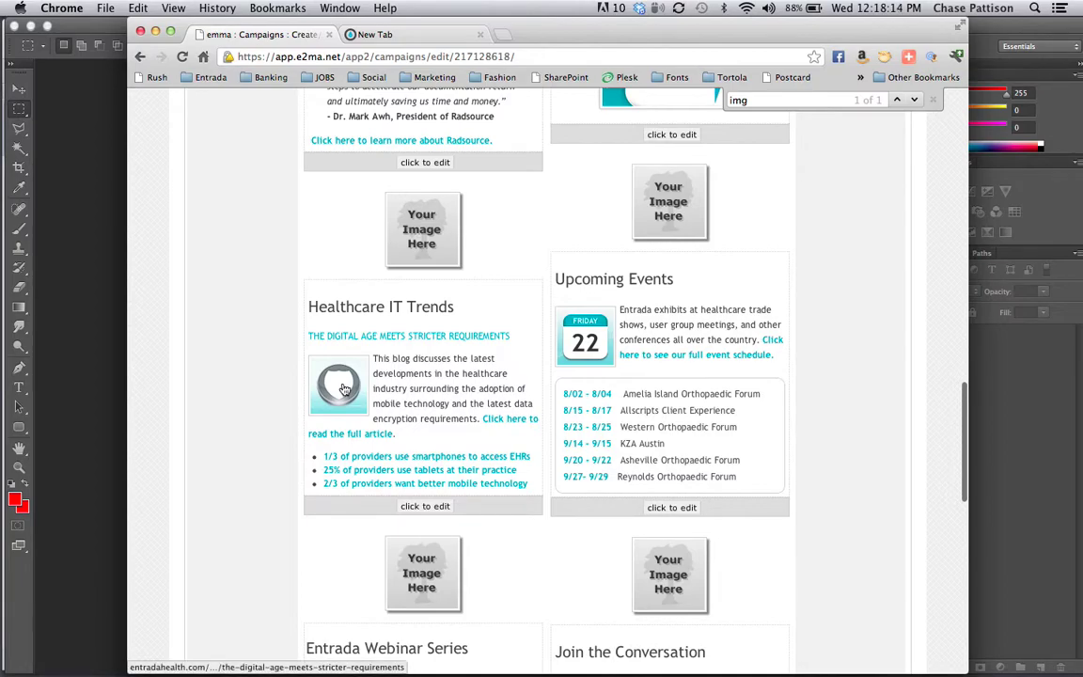
Step: Try to open the thumbnail image of the Healthcare IT Trends article in Photoshop
{"action": "scroll", "coordinate": [311, 350], "scroll_direction": "down", "scroll_amount": 1}
{"action": "left_click_drag", "start_coordinate": [338, 362], "coordinate": [679, 649]}
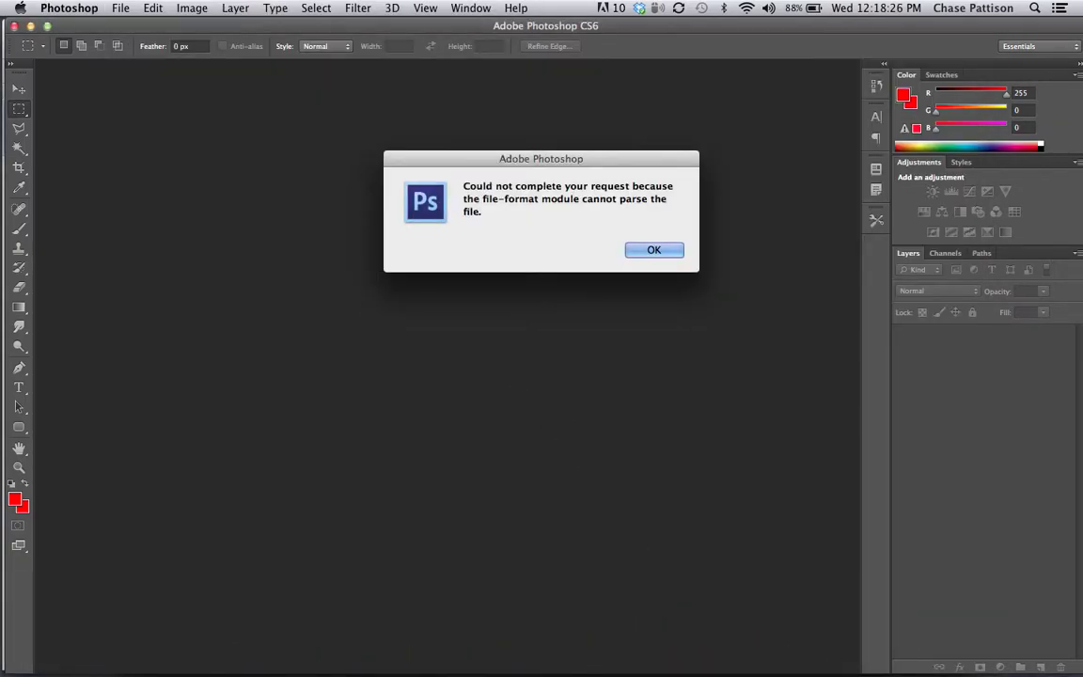
{"action": "left_click", "coordinate": [653, 250]}
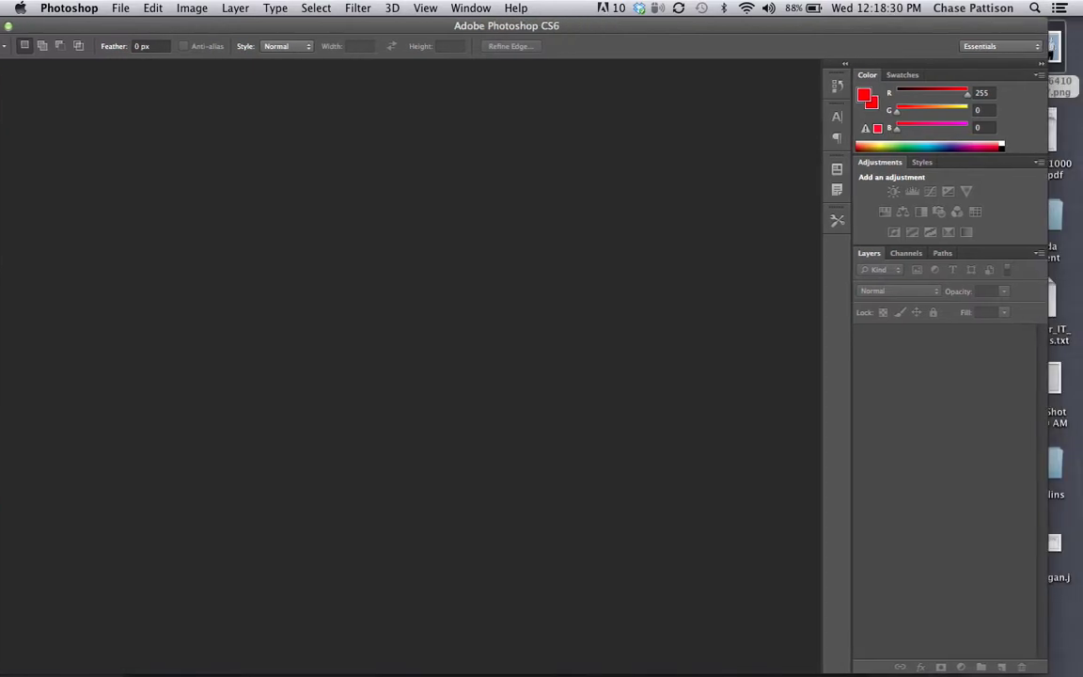
{"action": "mouse_move", "coordinate": [365, 673]}
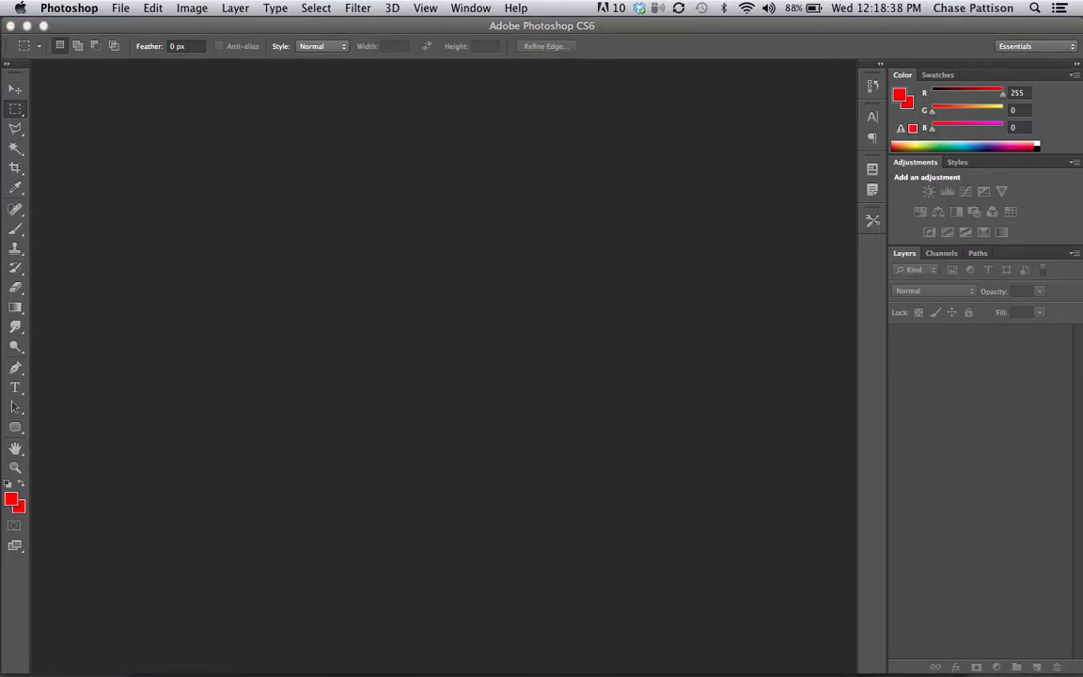
Step: Switch to Finder, browse to the 2012 Summer newsletter folder and preview 7-habits.gif
{"action": "key", "text": "super+Tab"}
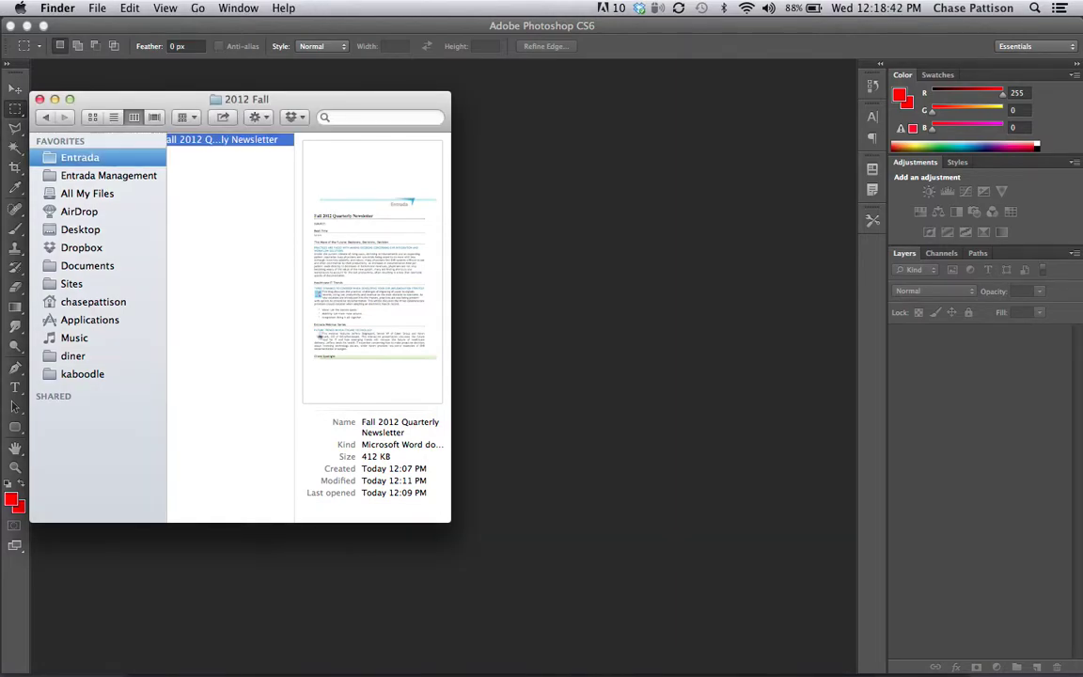
{"action": "left_click_drag", "start_coordinate": [113, 110], "coordinate": [242, 186]}
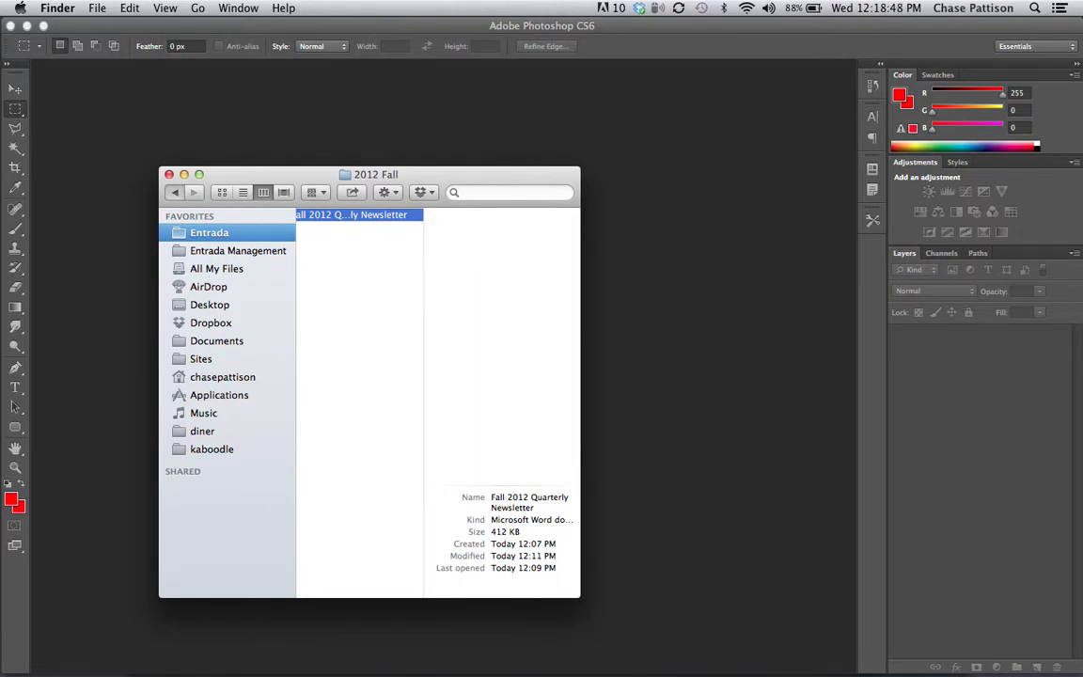
{"action": "key", "text": "Left"}
{"action": "key", "text": "Up"}
{"action": "key", "text": "Up"}
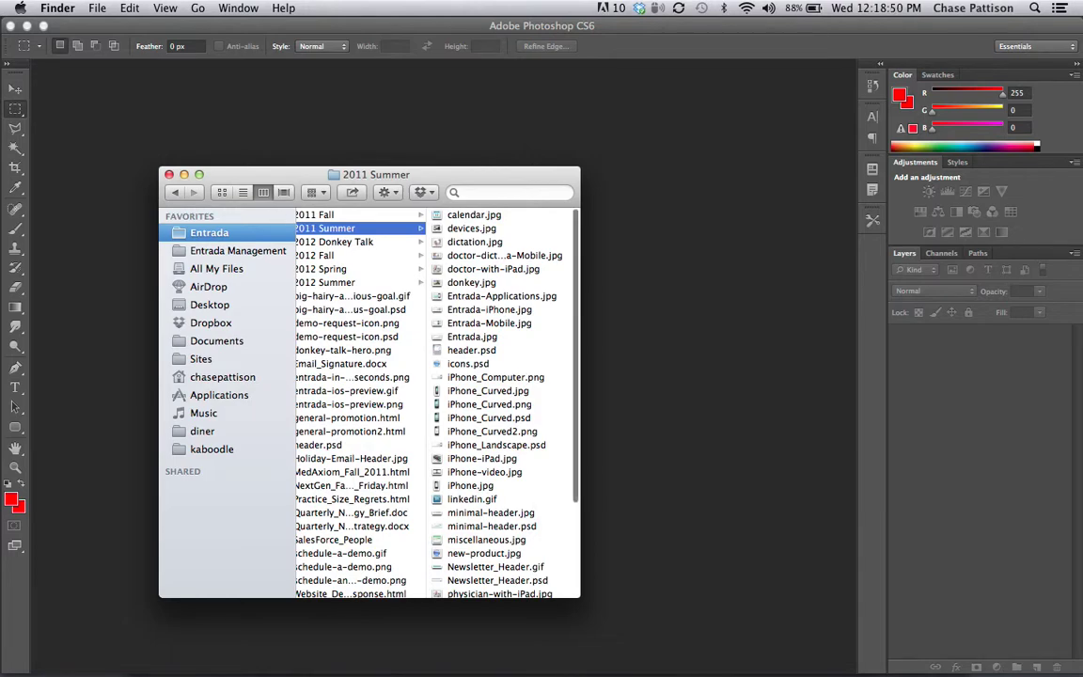
{"action": "left_click", "coordinate": [324, 282]}
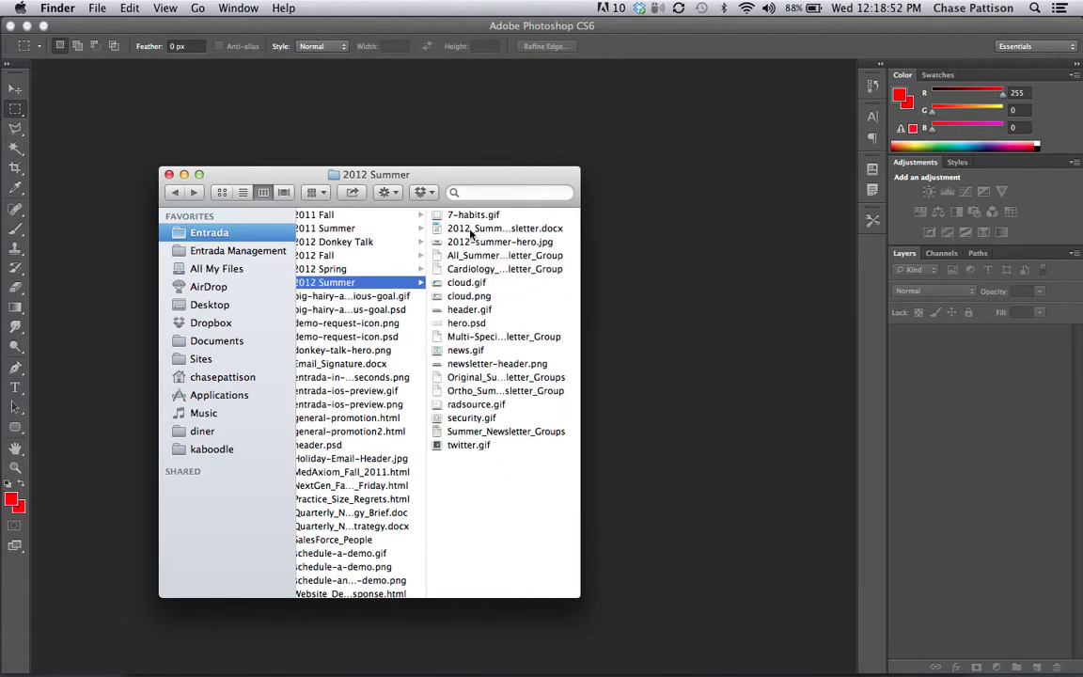
{"action": "key", "text": "Right"}
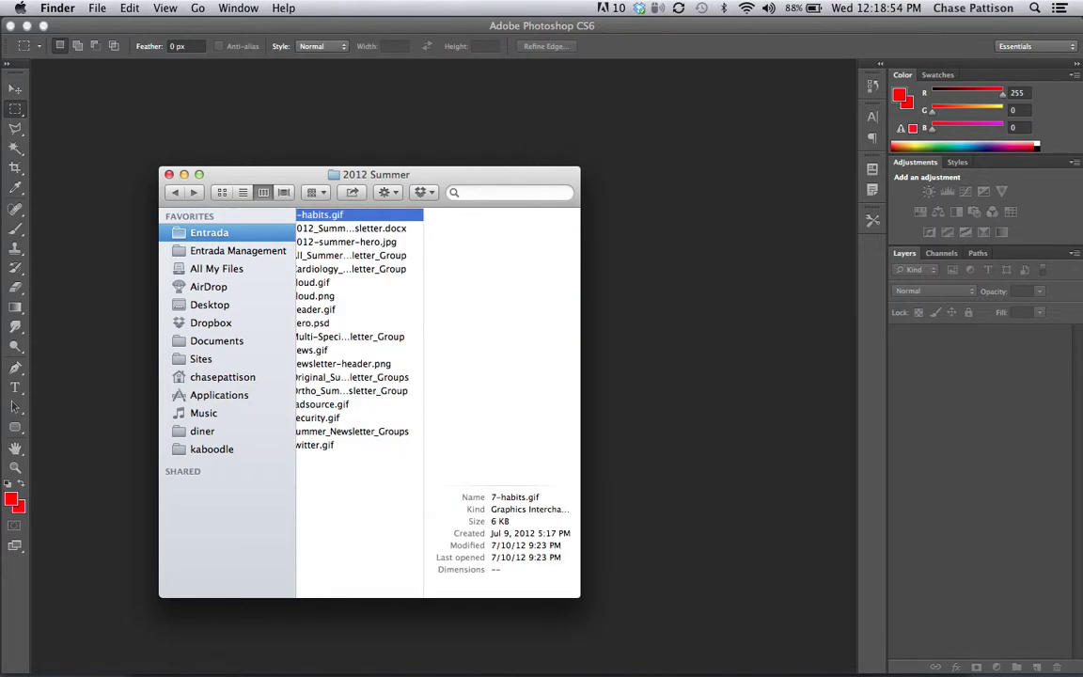
{"action": "key", "text": "space"}
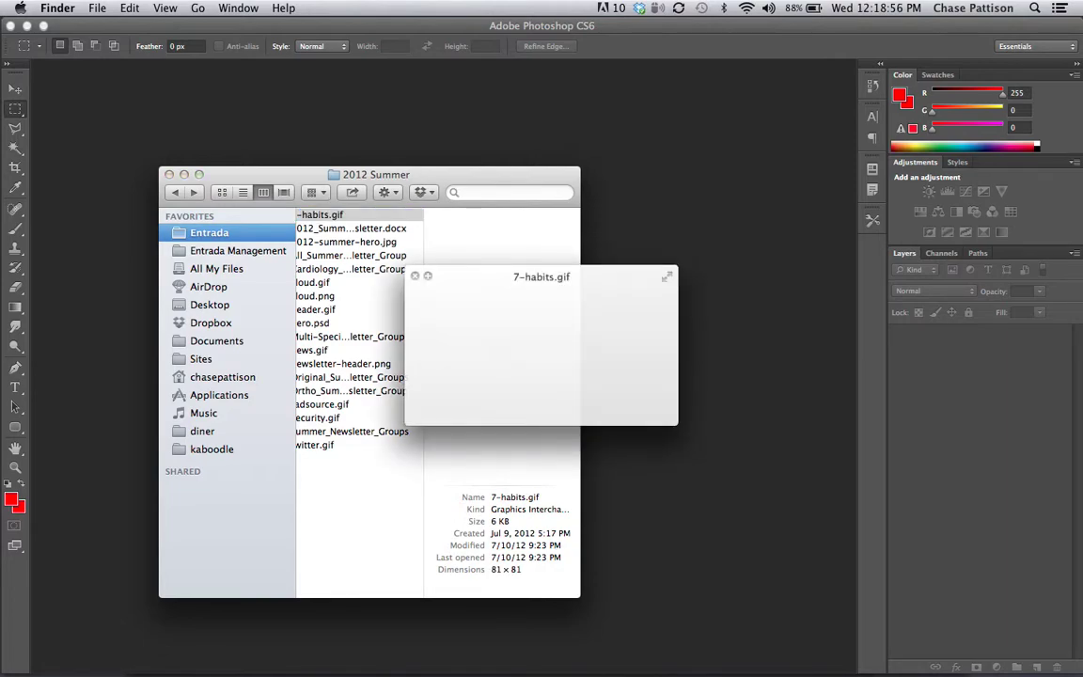
{"action": "key", "text": "space"}
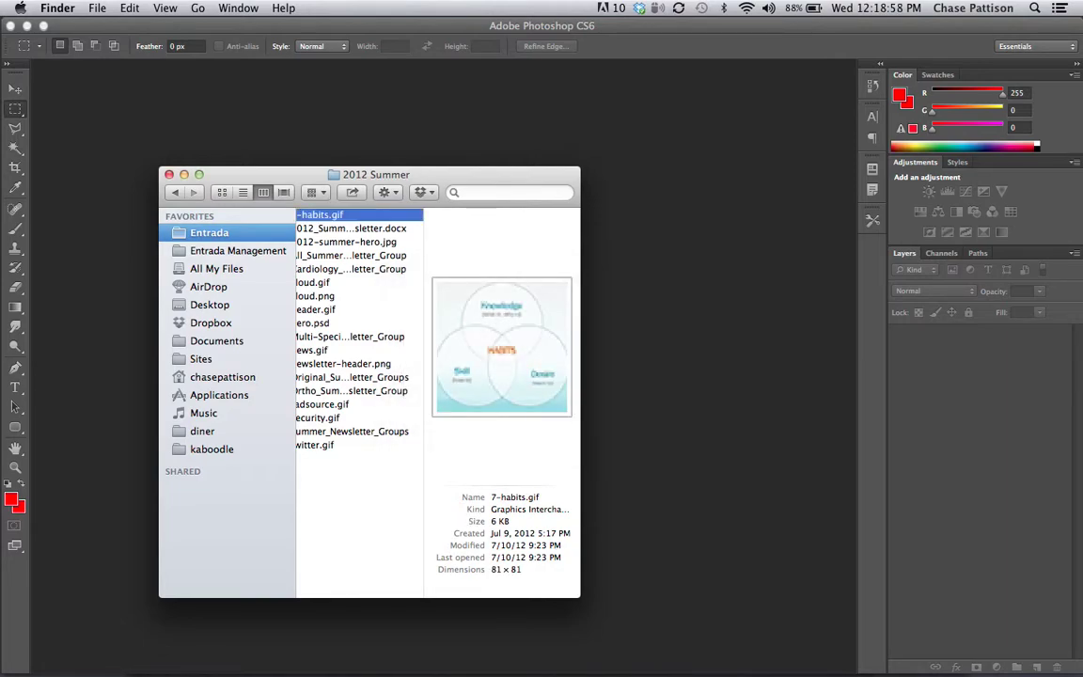
Step: Open 7-habits.gif from the 2012 Summer folder in Photoshop
{"action": "double_click", "coordinate": [513, 570]}
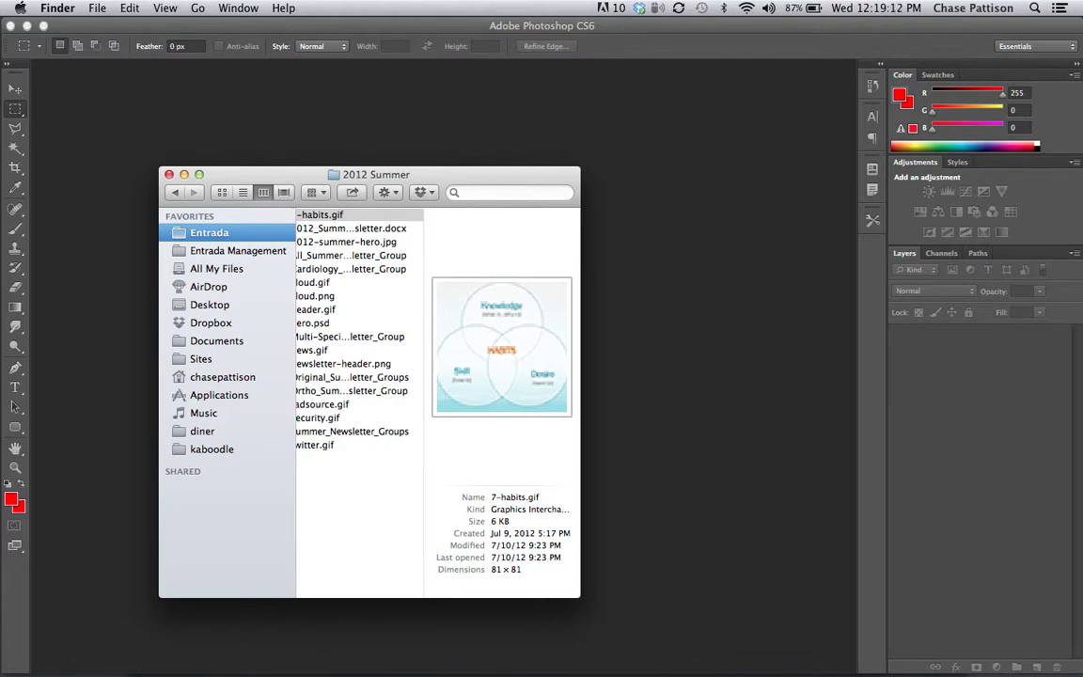
{"action": "left_click", "coordinate": [235, 175]}
{"action": "left_click_drag", "start_coordinate": [470, 670], "coordinate": [684, 659]}
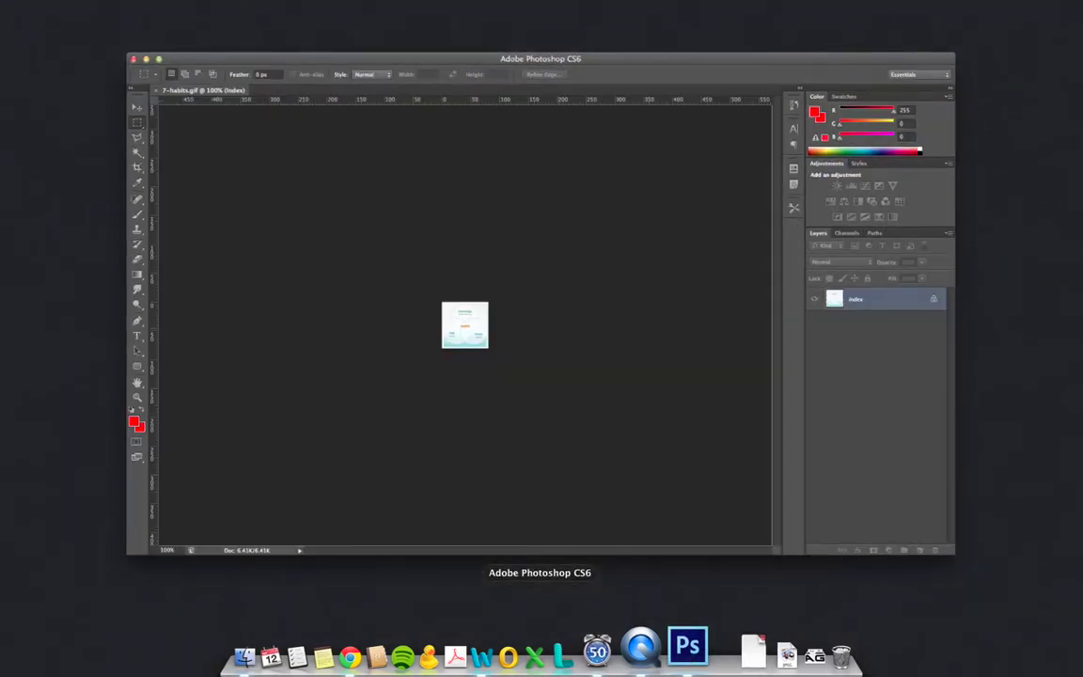
{"action": "left_click", "coordinate": [580, 355]}
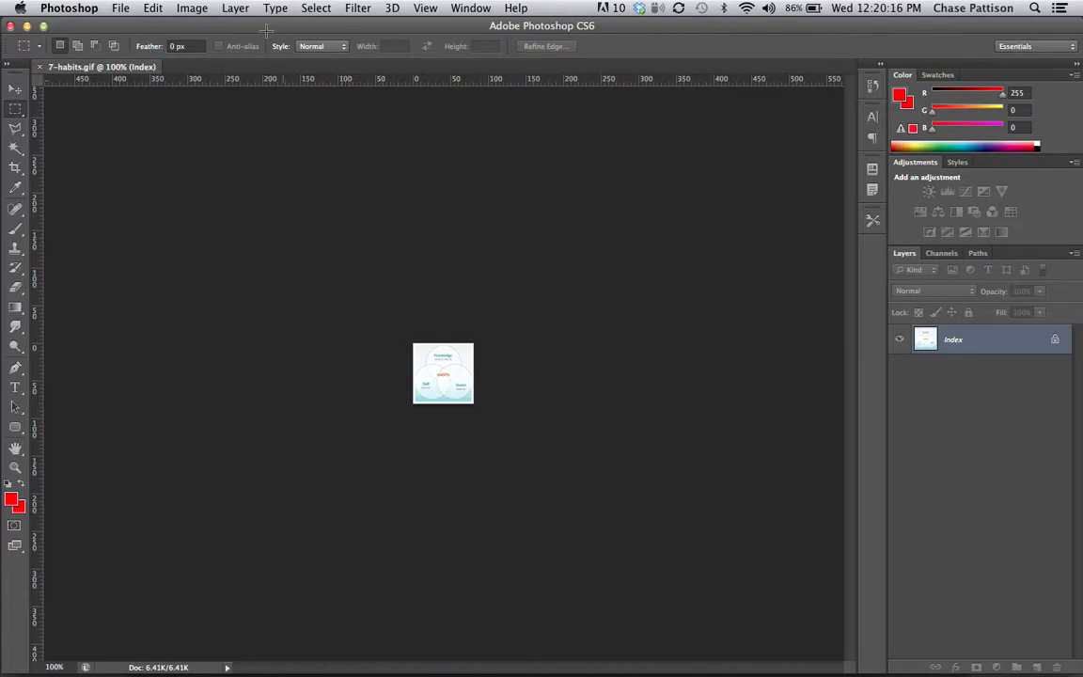
Step: Convert 7-habits.gif from indexed color to RGB Color mode
{"action": "left_click", "coordinate": [235, 7]}
{"action": "mouse_move", "coordinate": [192, 8]}
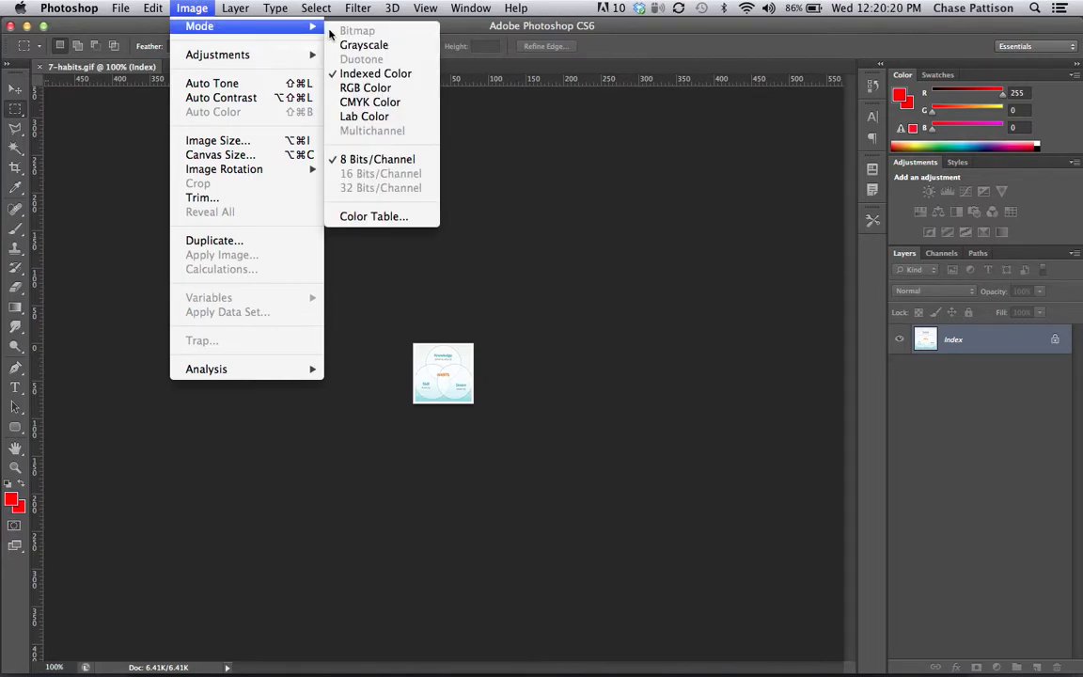
{"action": "key", "text": "Escape"}
{"action": "key", "text": "super+Tab"}
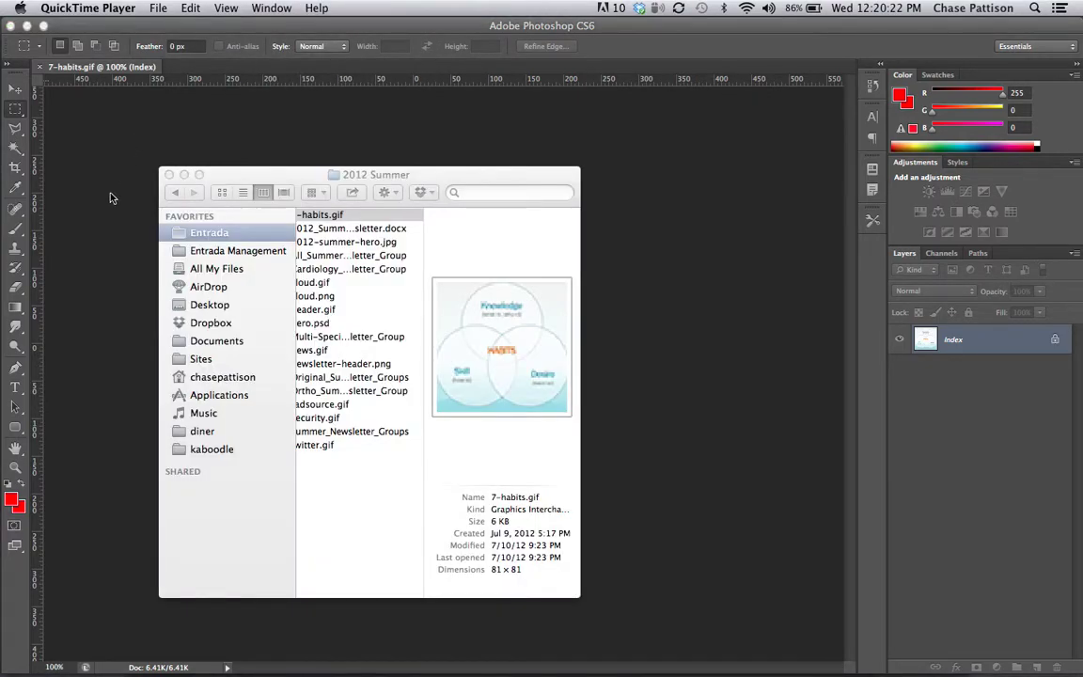
{"action": "key", "text": "super+Tab"}
{"action": "left_click", "coordinate": [192, 8]}
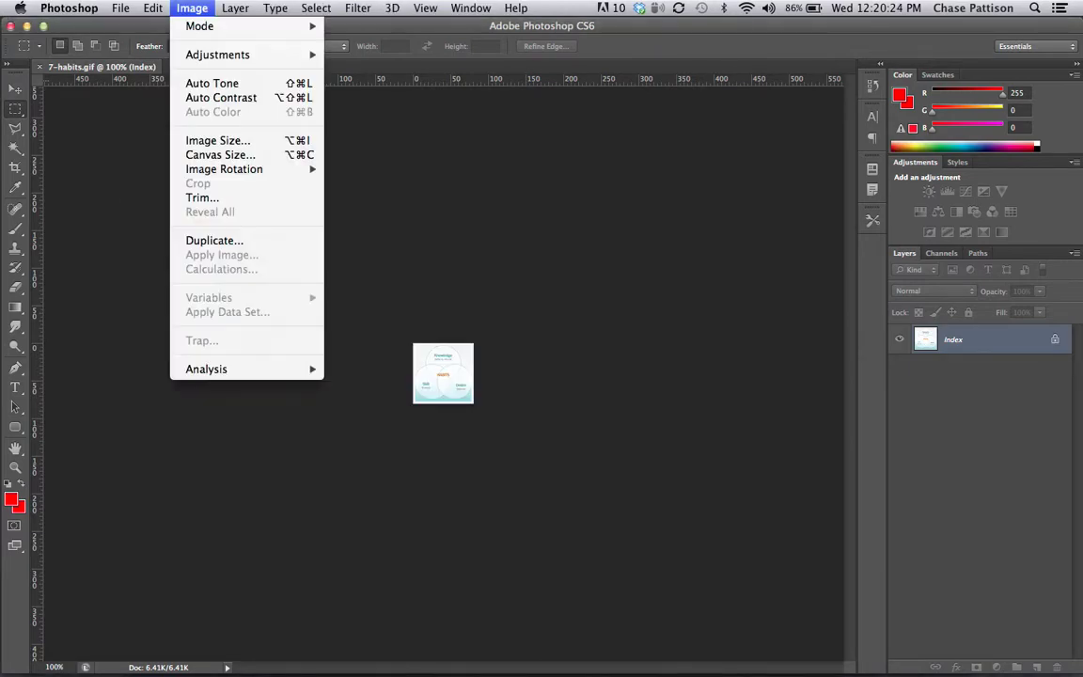
{"action": "mouse_move", "coordinate": [204, 31]}
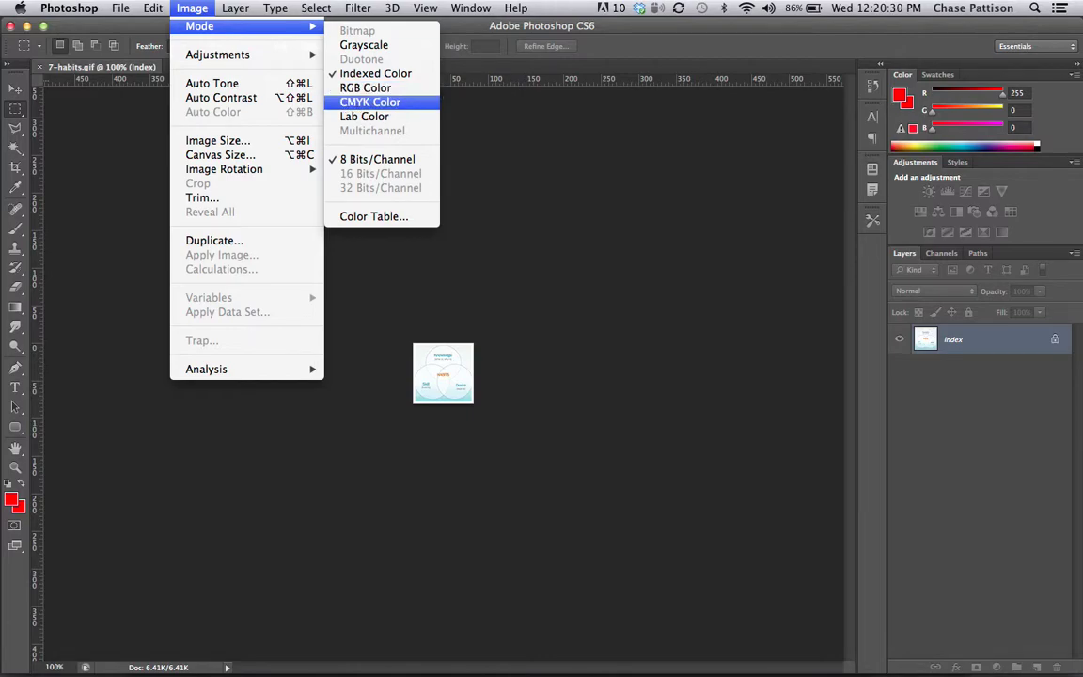
{"action": "left_click", "coordinate": [376, 88]}
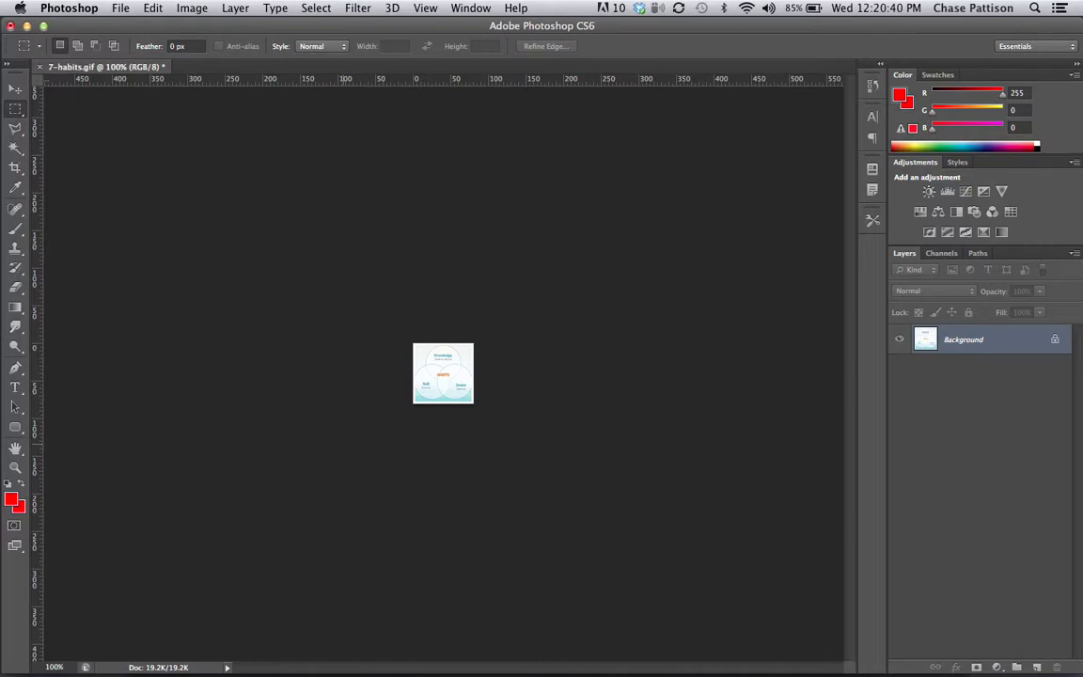
Step: Switch to Chrome and search Google Images for "donkey" in a new tab
{"action": "mouse_move", "coordinate": [350, 658]}
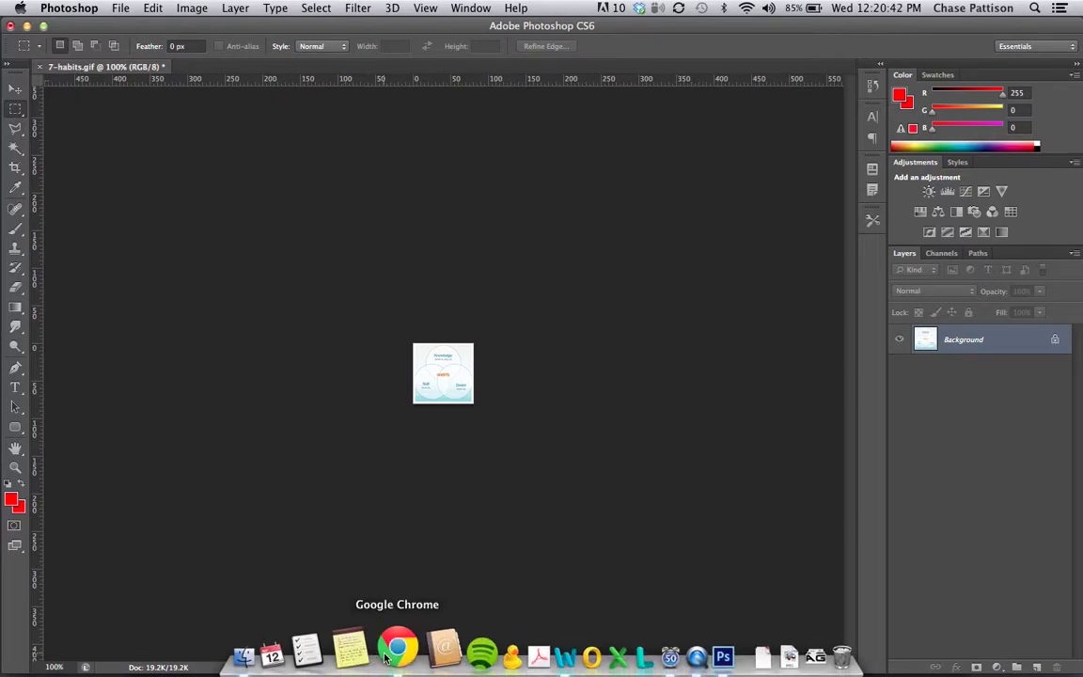
{"action": "left_click", "coordinate": [391, 654]}
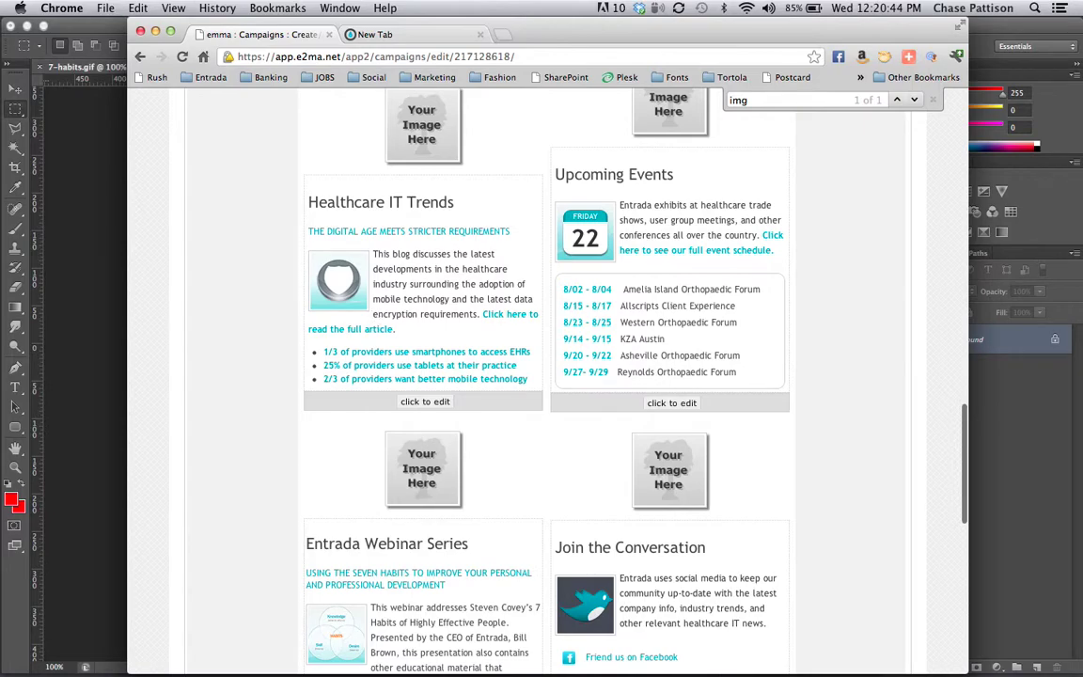
{"action": "key", "text": "super+t"}
{"action": "type", "text": "donkey"}
{"action": "key", "text": "Return"}
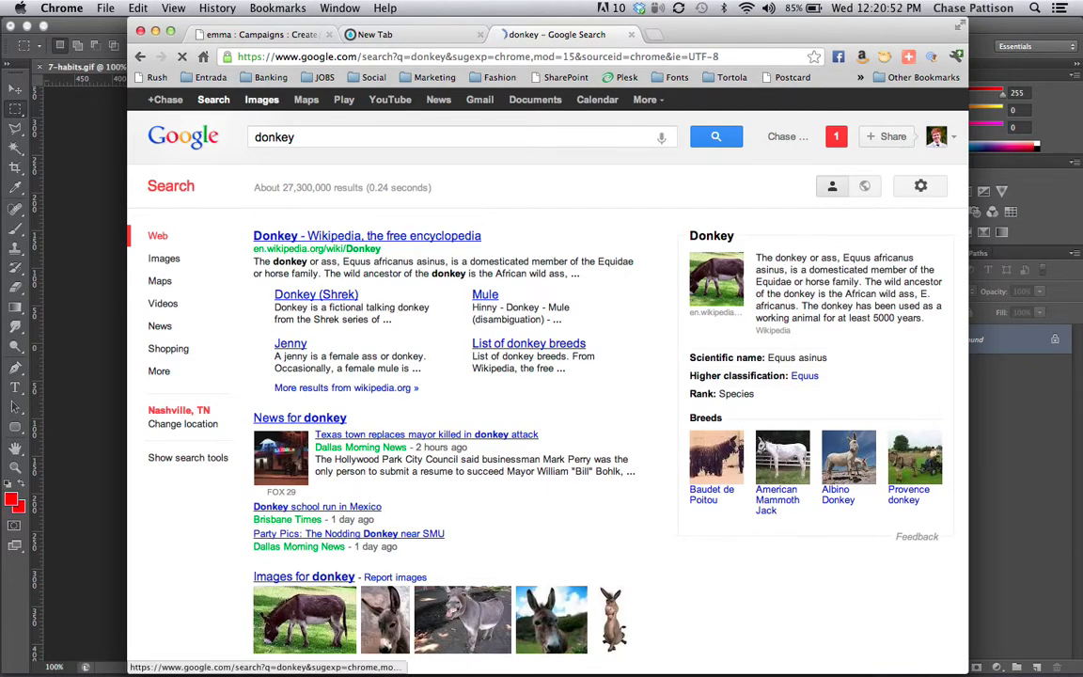
{"action": "left_click", "coordinate": [261, 100]}
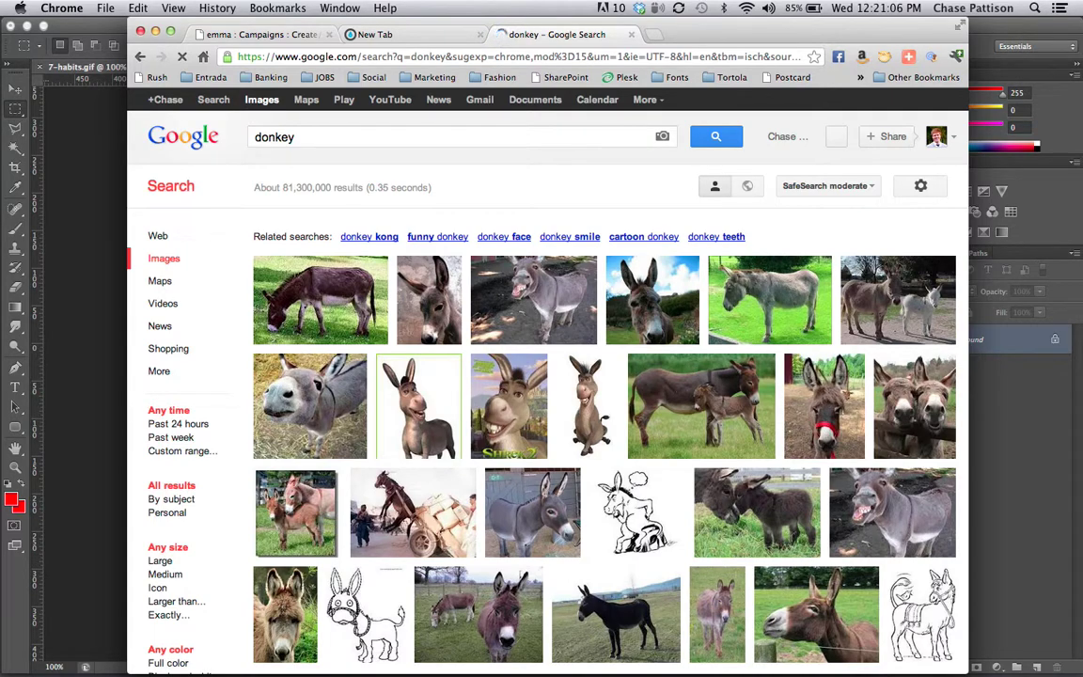
Step: Open the green-bordered Shrek donkey picture from the image results in Photoshop and copy the entire image
{"action": "mouse_move", "coordinate": [418, 404]}
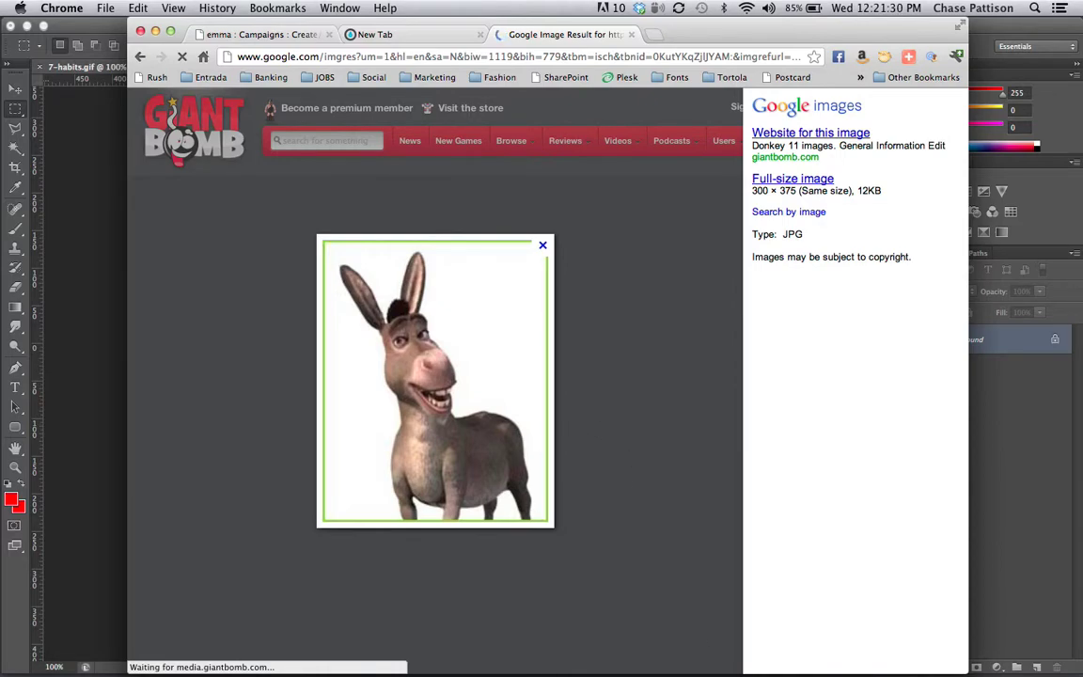
{"action": "left_click_drag", "start_coordinate": [422, 323], "coordinate": [677, 647]}
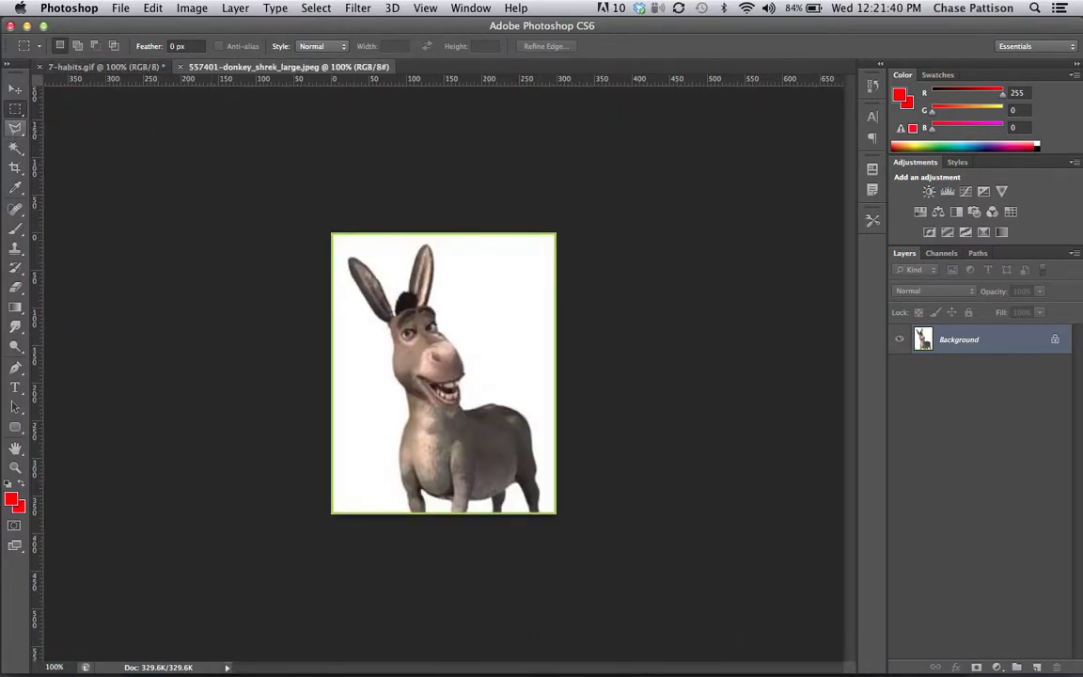
{"action": "left_click_drag", "start_coordinate": [332, 234], "coordinate": [602, 578]}
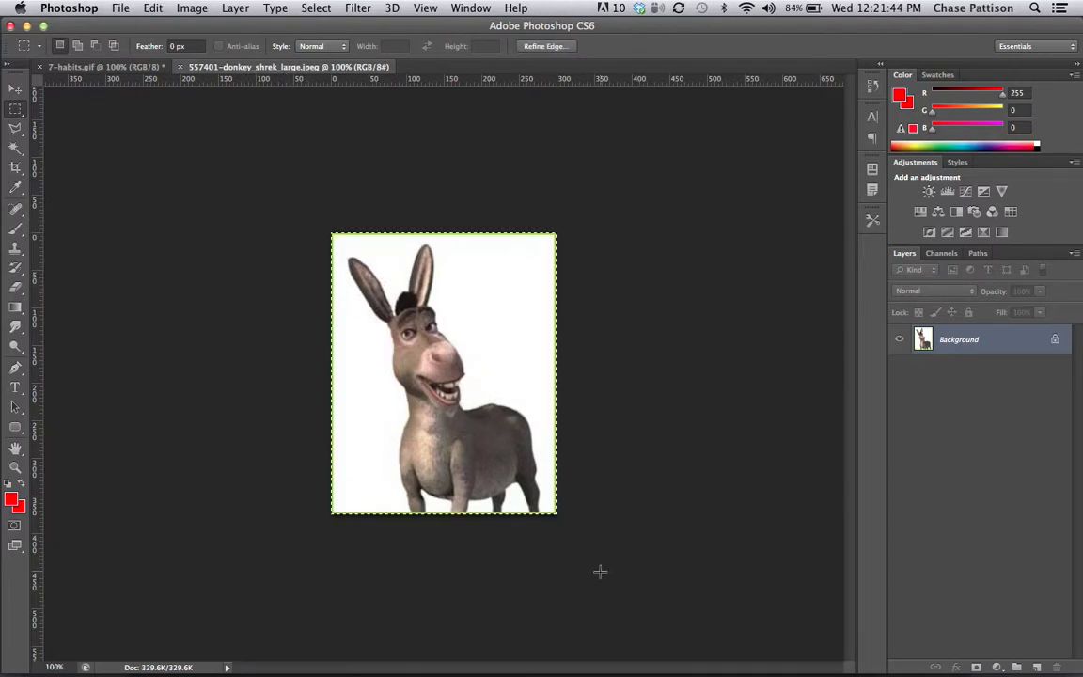
{"action": "key", "text": "super+a"}
{"action": "key", "text": "super+c"}
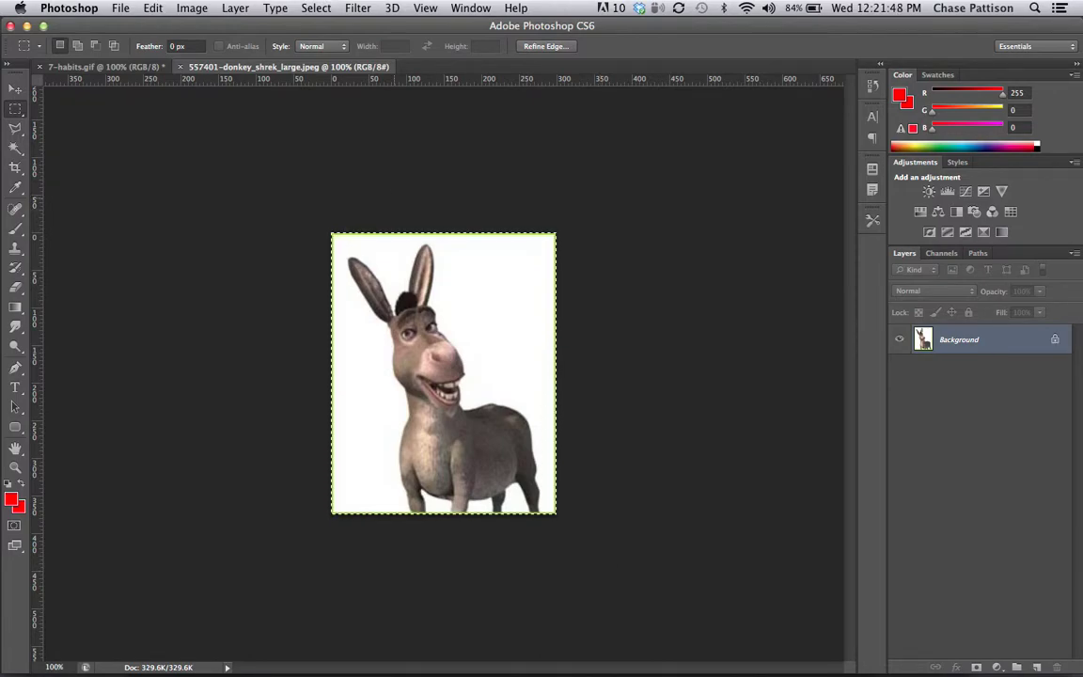
Step: Paste the donkey picture into 7-habits.gif and move it so the face fills the small canvas
{"action": "left_click", "coordinate": [131, 65]}
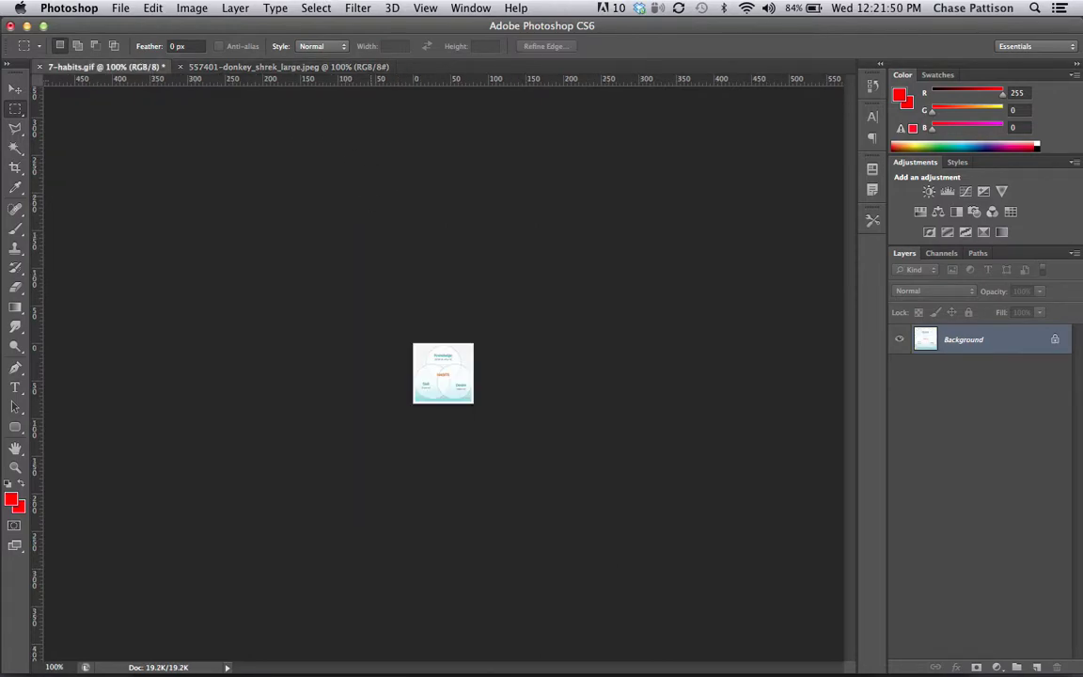
{"action": "key", "text": "super+v"}
{"action": "key", "text": "v"}
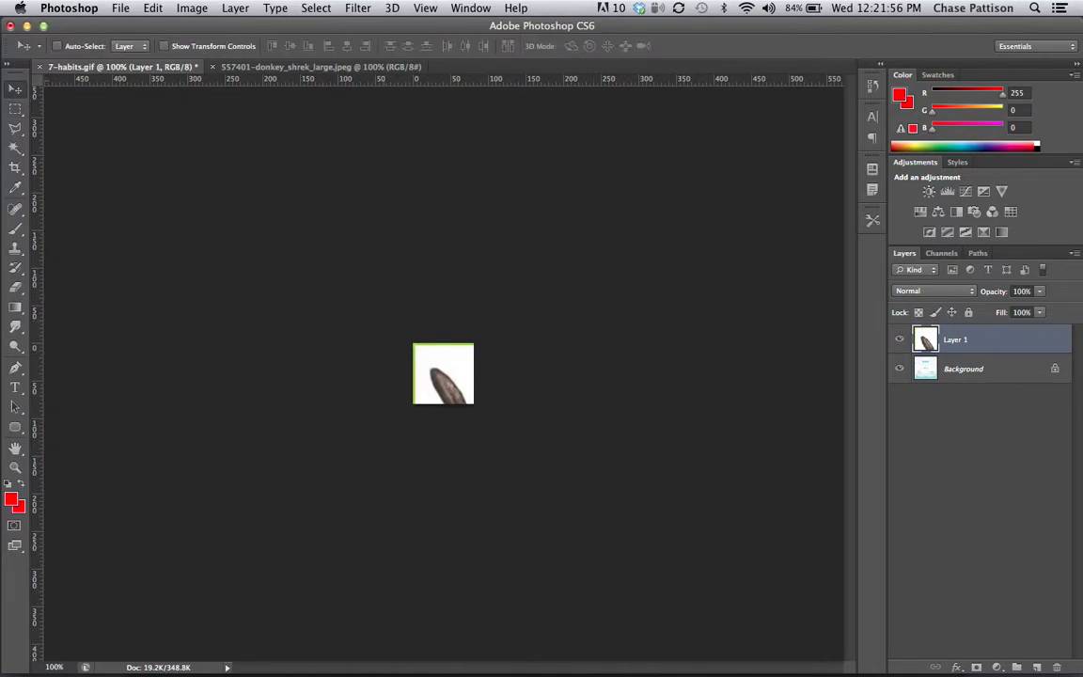
{"action": "left_click_drag", "start_coordinate": [423, 320], "coordinate": [393, 266]}
{"action": "mouse_move", "coordinate": [378, 314]}
{"action": "left_mouse_down"}
{"action": "mouse_move", "coordinate": [366, 287]}
{"action": "mouse_move", "coordinate": [375, 295]}
{"action": "left_mouse_up"}
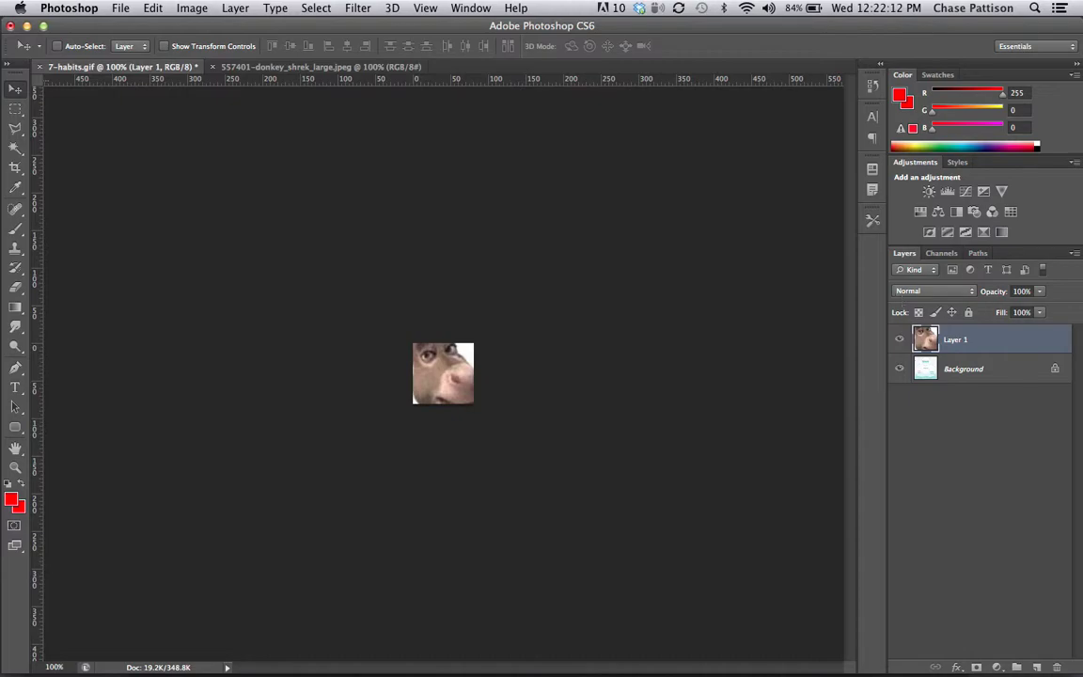
Step: Hide the pasted donkey layer to expose the framed habits graphic beneath it for close-up work
{"action": "left_click", "coordinate": [900, 340]}
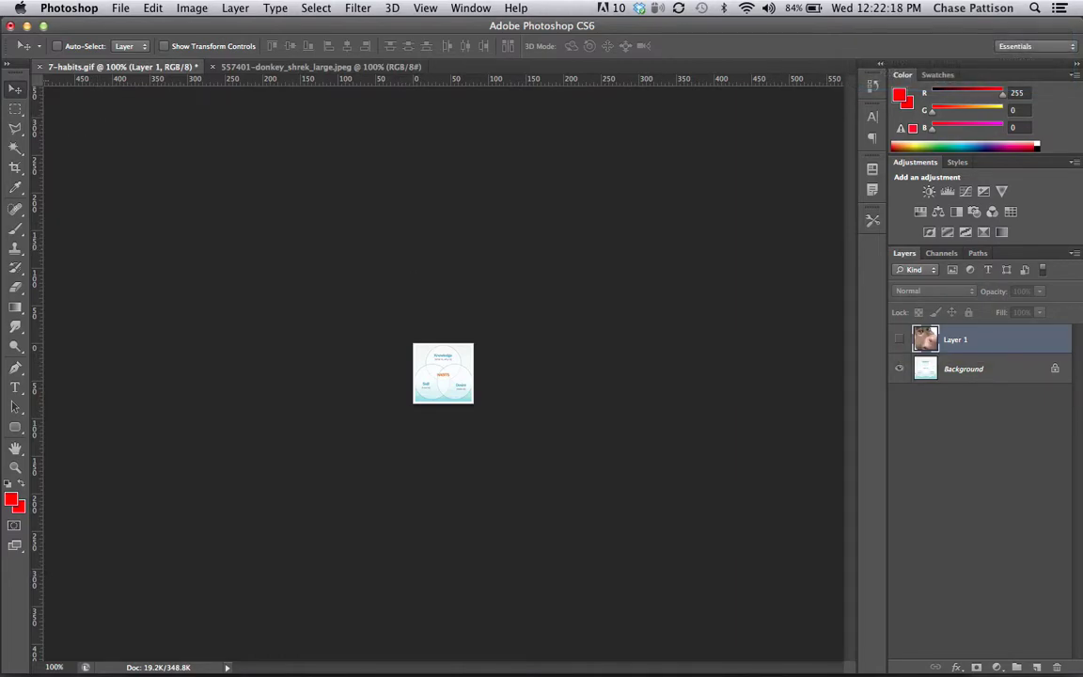
{"action": "key", "text": "super+equal"}
{"action": "key", "text": "super+equal"}
{"action": "key", "text": "super+equal"}
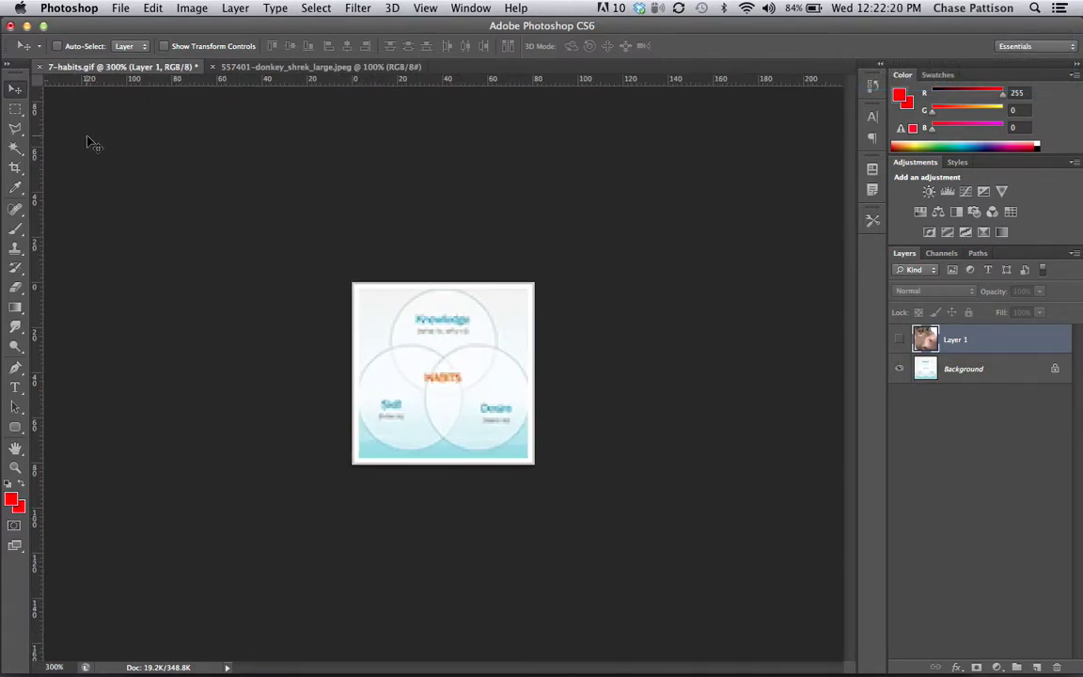
{"action": "key", "text": "super+equal"}
{"action": "key", "text": "super+equal"}
{"action": "key", "text": "super+equal"}
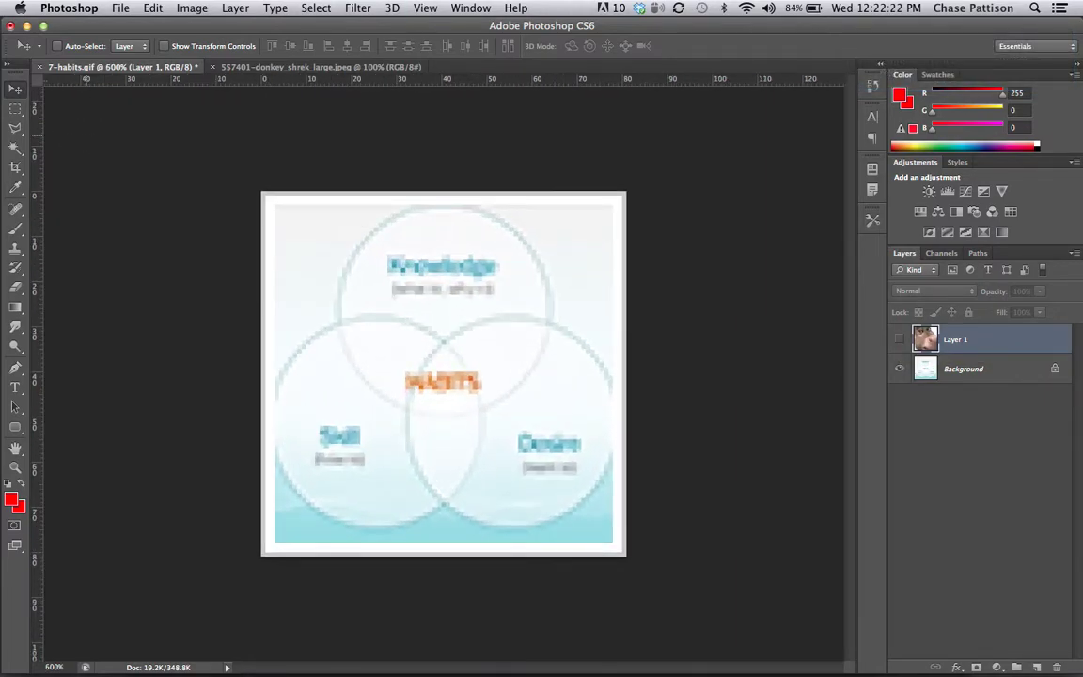
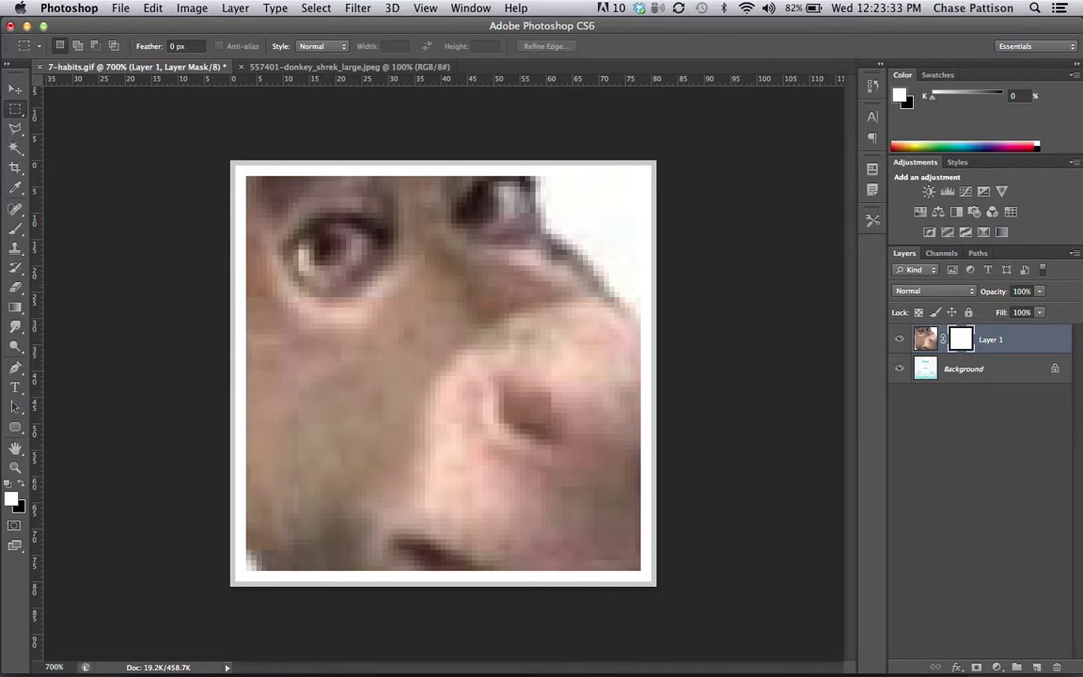
Step: Try to narrow the donkey layer to 37% width with Free Transform while its mask is linked, and undo the transform
{"action": "left_click", "coordinate": [924, 339]}
{"action": "left_click", "coordinate": [960, 340]}
{"action": "left_click", "coordinate": [925, 338]}
{"action": "key", "text": "super+t"}
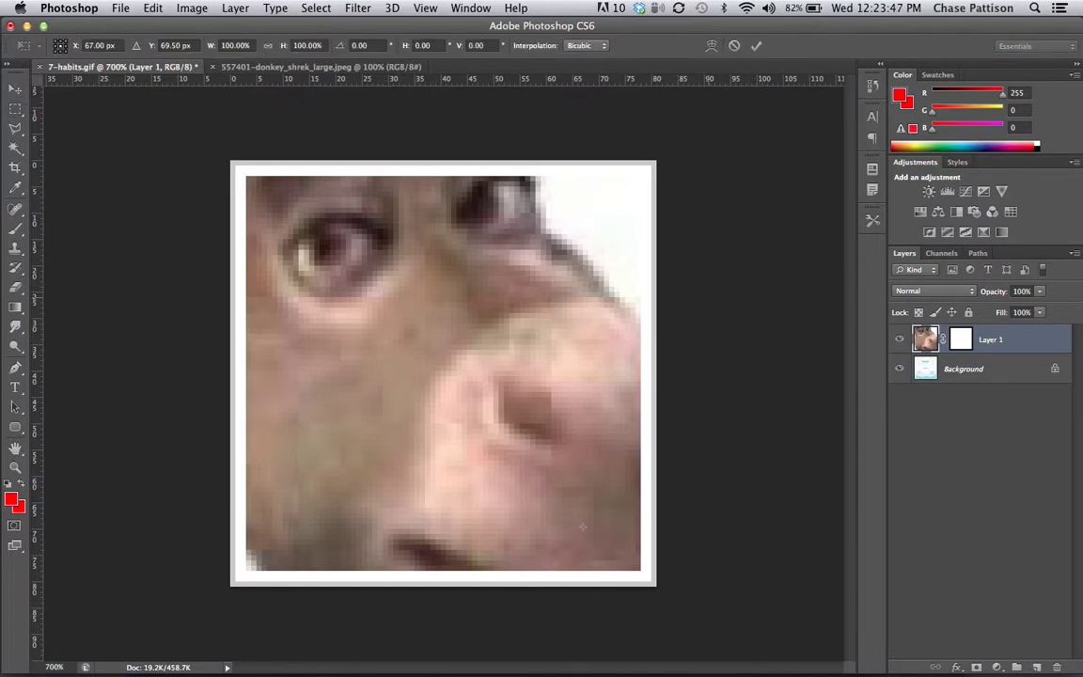
{"action": "key", "text": "super+t"}
{"action": "key", "text": "Return"}
{"action": "key", "text": "super+t"}
{"action": "key", "text": "super+minus"}
{"action": "key", "text": "super+minus"}
{"action": "key", "text": "super+minus"}
{"action": "key", "text": "super+minus"}
{"action": "key", "text": "super+minus"}
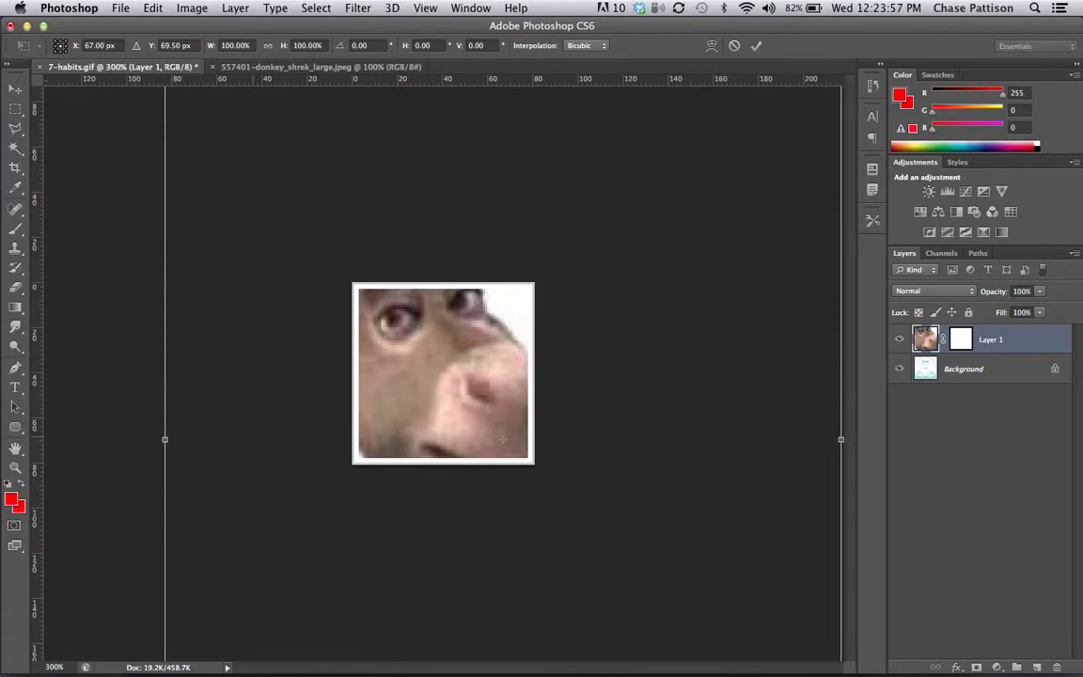
{"action": "left_click_drag", "start_coordinate": [165, 440], "coordinate": [316, 439]}
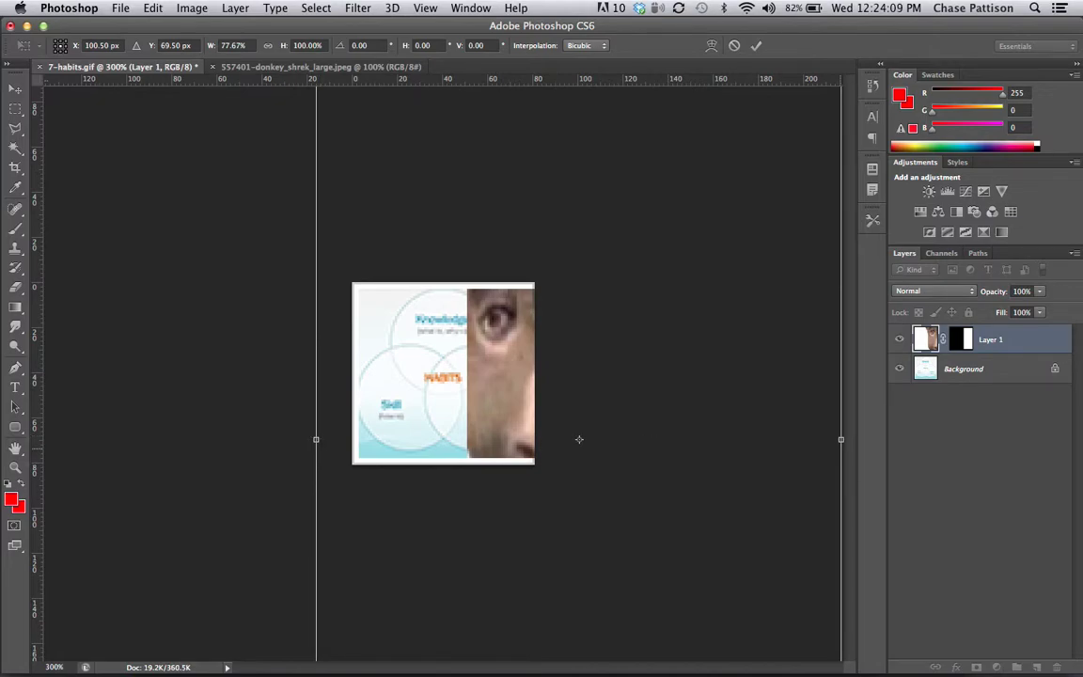
{"action": "left_click_drag", "start_coordinate": [841, 439], "coordinate": [566, 439]}
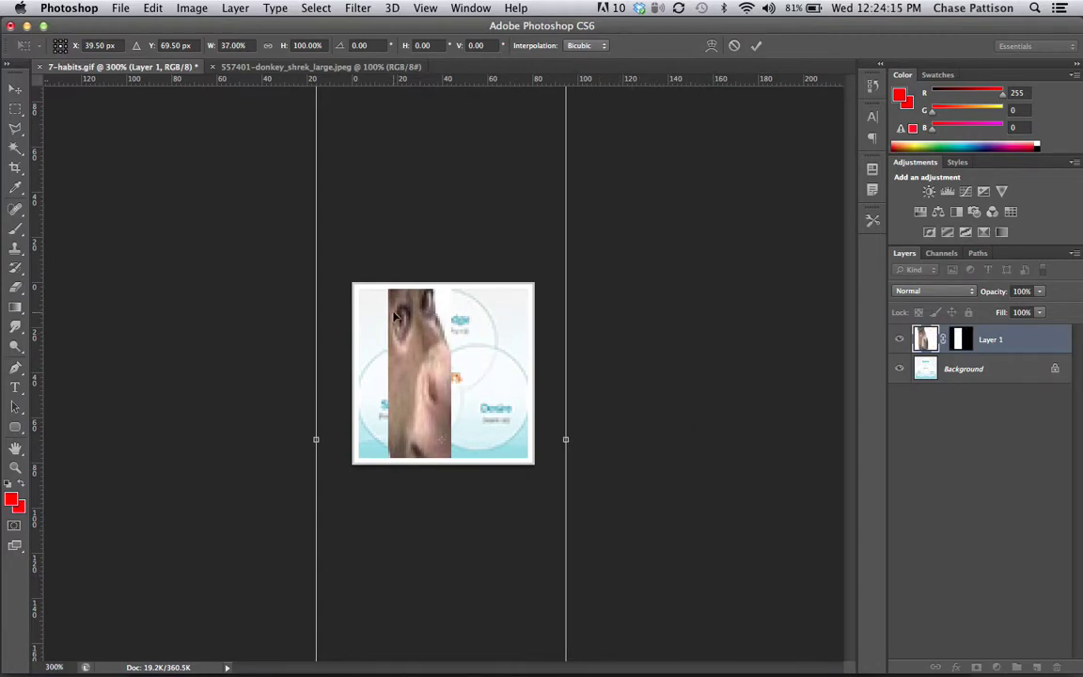
{"action": "key", "text": "Return"}
{"action": "key", "text": "ctrl+z"}
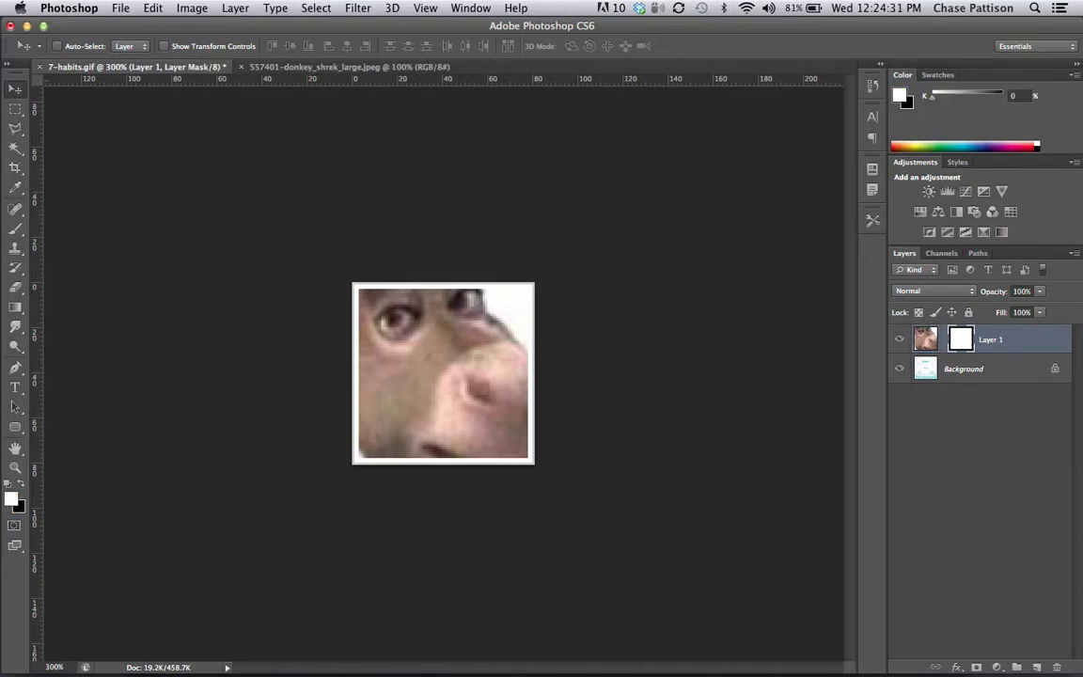
Step: Scale the donkey image on Layer 1, without its mask, to about 72% with Free Transform, keeping the face within the frame
{"action": "left_click", "coordinate": [961, 339]}
{"action": "left_click", "coordinate": [925, 340]}
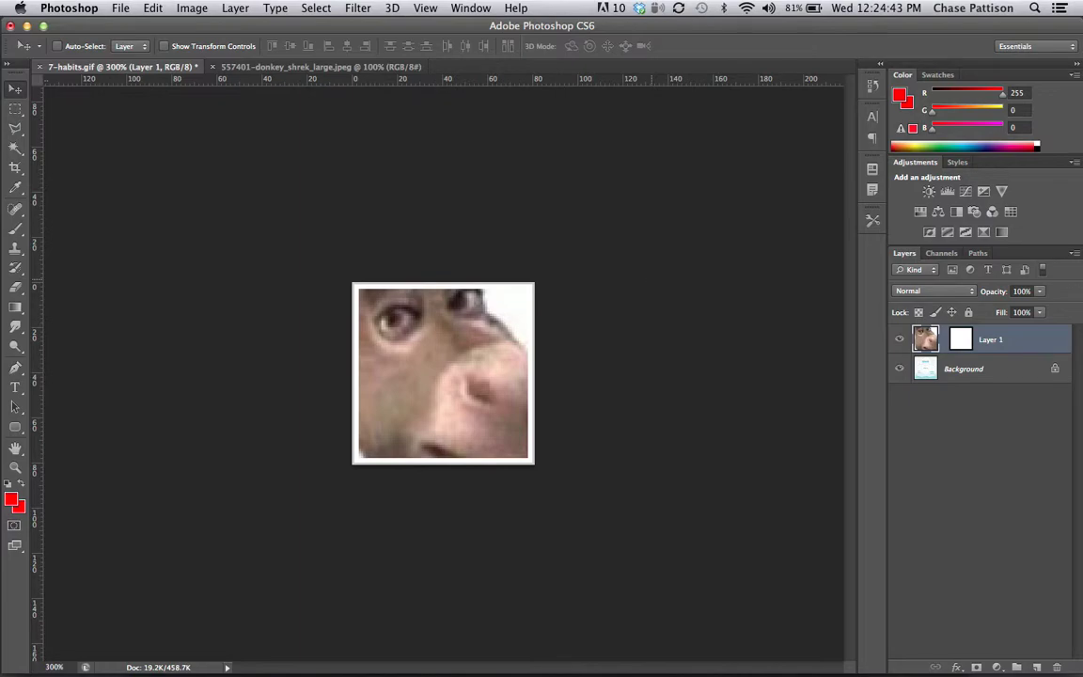
{"action": "key", "text": "super+t"}
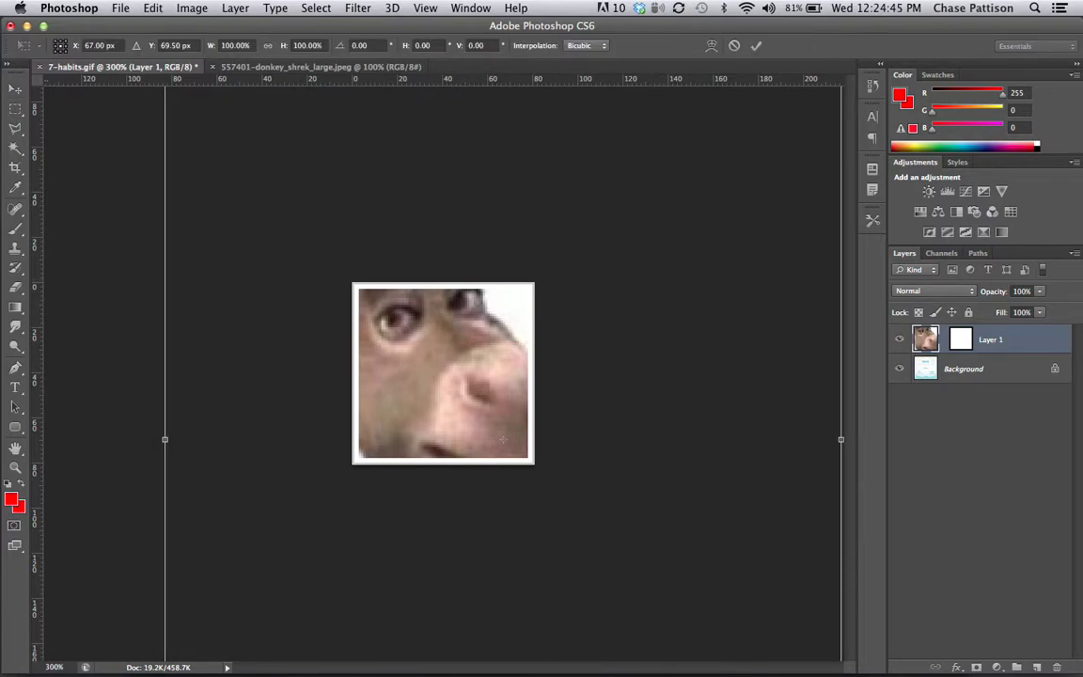
{"action": "left_click", "coordinate": [235, 8]}
{"action": "left_click", "coordinate": [275, 8]}
{"action": "key", "text": "super+minus"}
{"action": "key", "text": "super+minus"}
{"action": "key", "text": "super+minus"}
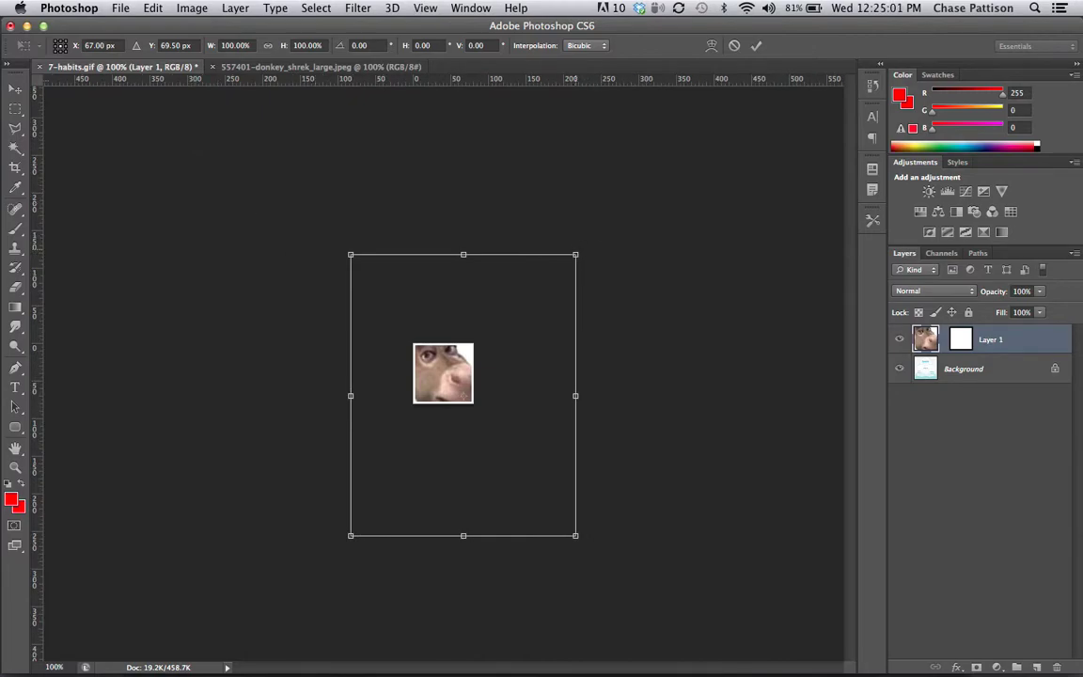
{"action": "left_click_drag", "start_coordinate": [576, 252], "coordinate": [511, 335]}
{"action": "left_click_drag", "start_coordinate": [388, 467], "coordinate": [409, 416]}
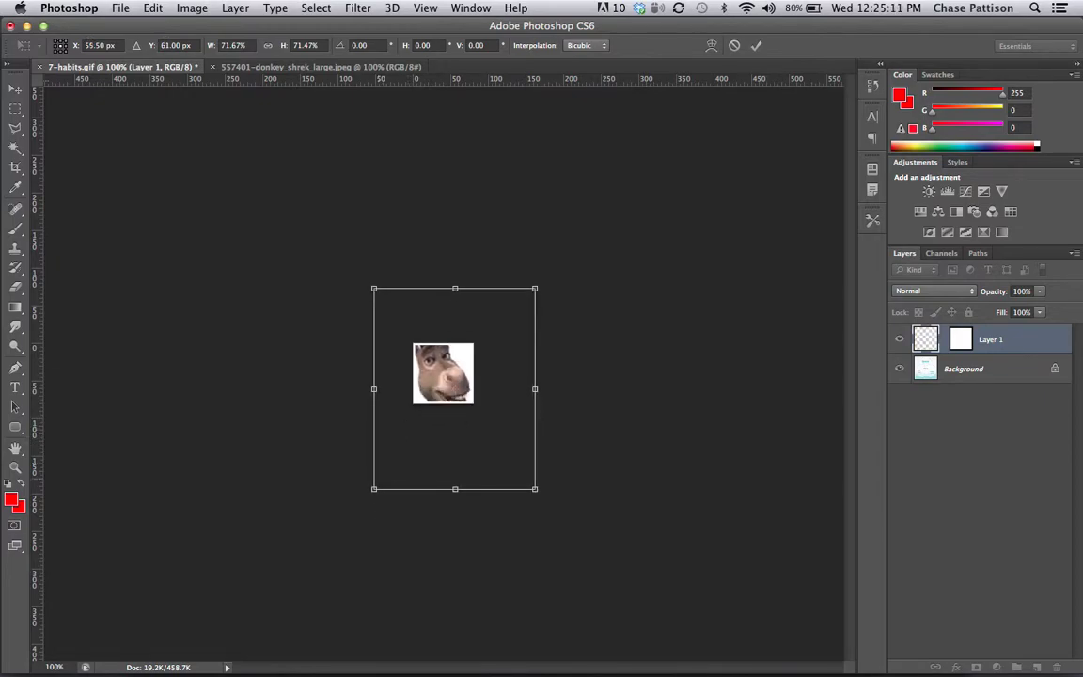
Step: Reduce the donkey image further to about 54% and nudge its centre to about X 48.5 px, Y 52.5 px
{"action": "left_click_drag", "start_coordinate": [374, 488], "coordinate": [401, 455]}
{"action": "left_click_drag", "start_coordinate": [489, 404], "coordinate": [473, 417]}
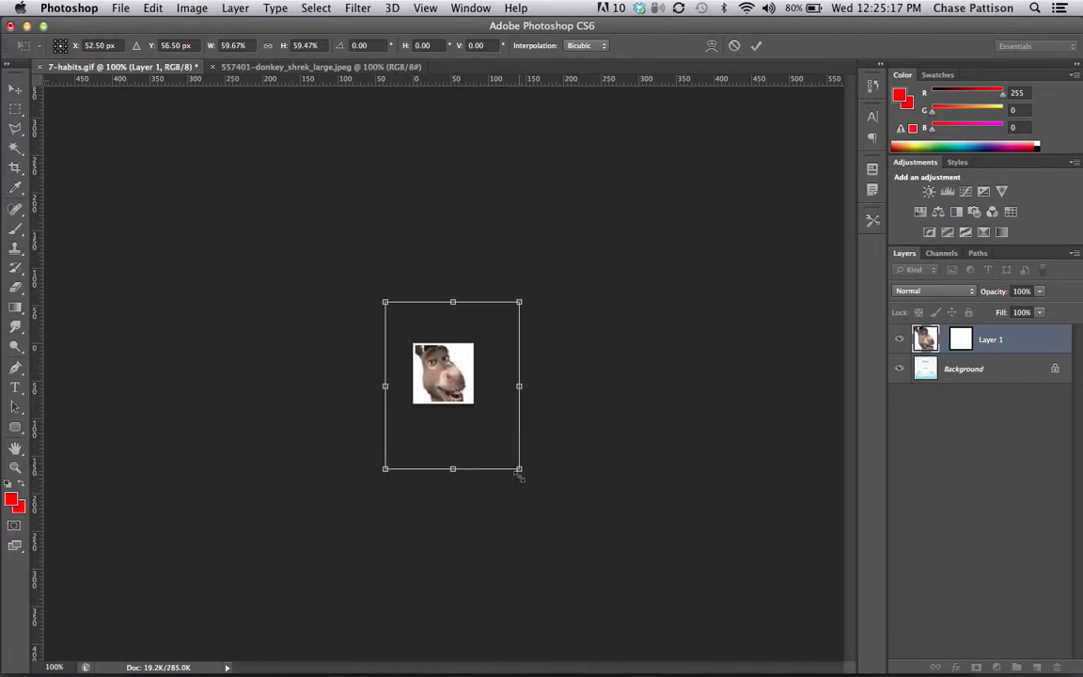
{"action": "left_click_drag", "start_coordinate": [520, 468], "coordinate": [506, 454]}
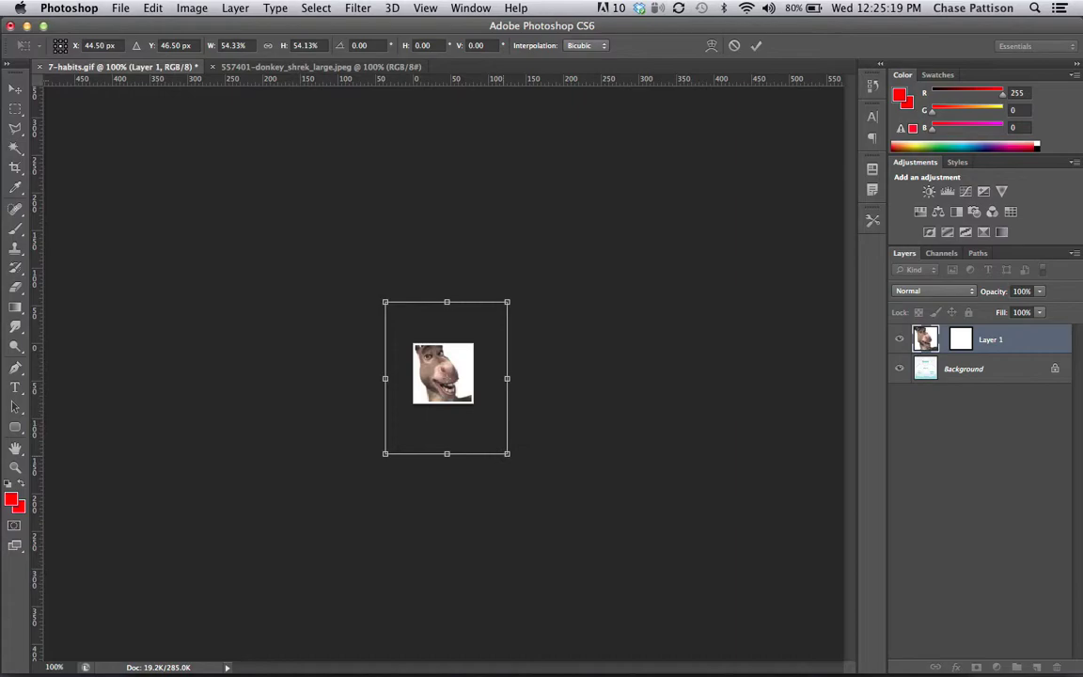
{"action": "key", "text": "Down"}
{"action": "key", "text": "Down"}
{"action": "key", "text": "Right"}
{"action": "key", "text": "Right"}
{"action": "key", "text": "Right"}
{"action": "key", "text": "Right"}
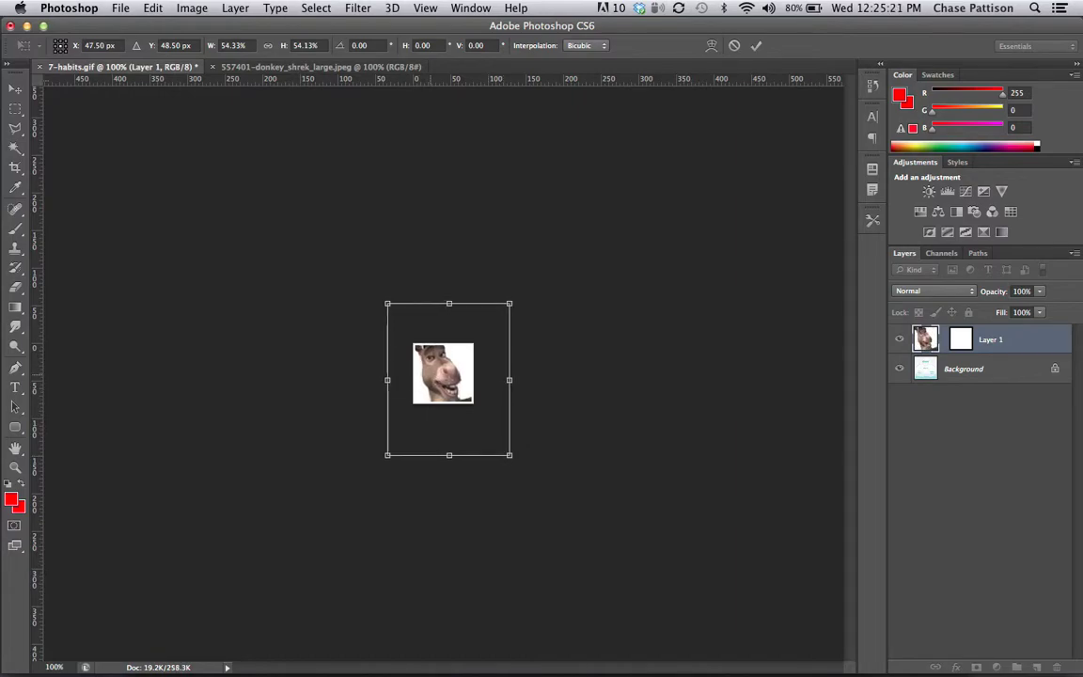
{"action": "key", "text": "Down"}
{"action": "key", "text": "Down"}
{"action": "key", "text": "Down"}
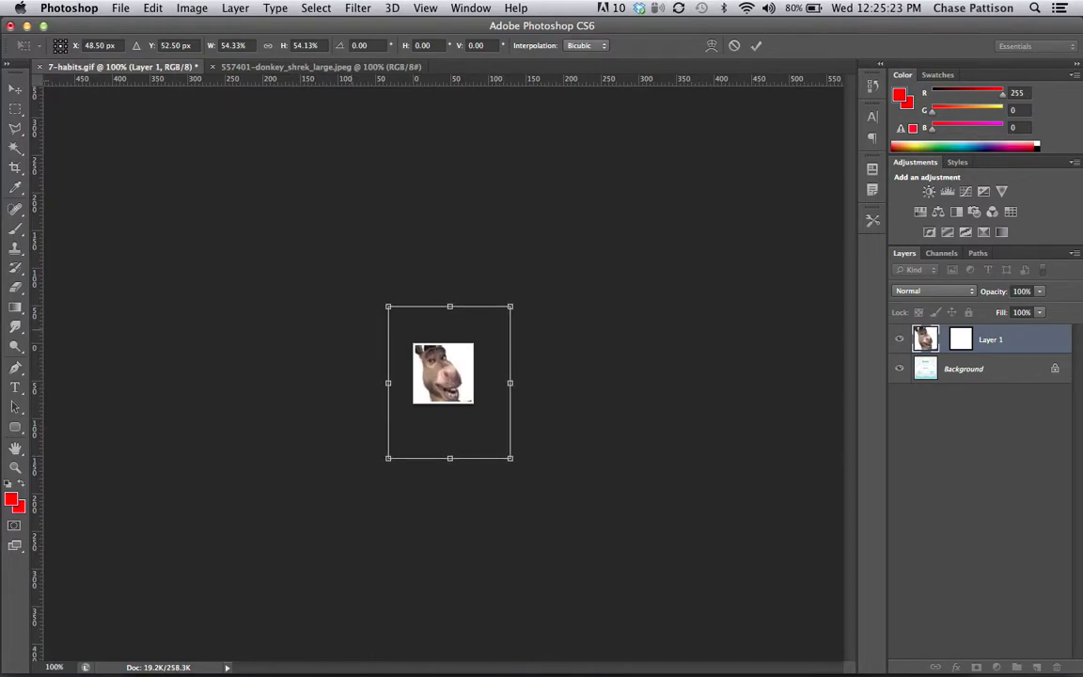
Step: Shrink the donkey image slightly more, nudge it left and up within the frame, and apply the transform
{"action": "left_click_drag", "start_coordinate": [511, 305], "coordinate": [466, 340]}
{"action": "key", "text": "Left"}
{"action": "key", "text": "Left"}
{"action": "key", "text": "Left"}
{"action": "key", "text": "Up"}
{"action": "key", "text": "Return"}
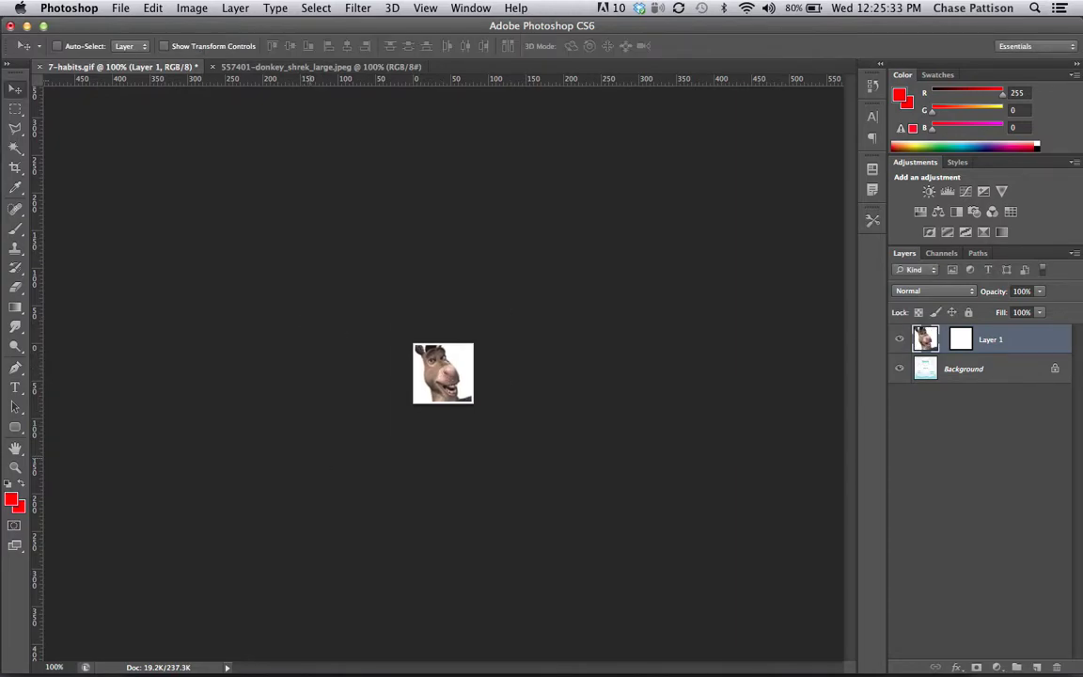
Step: Try to shrink Layer 1's mask with Free Transform and cancel the transform
{"action": "key", "text": "super+equal"}
{"action": "key", "text": "super+equal"}
{"action": "key", "text": "super+equal"}
{"action": "key", "text": "super+equal"}
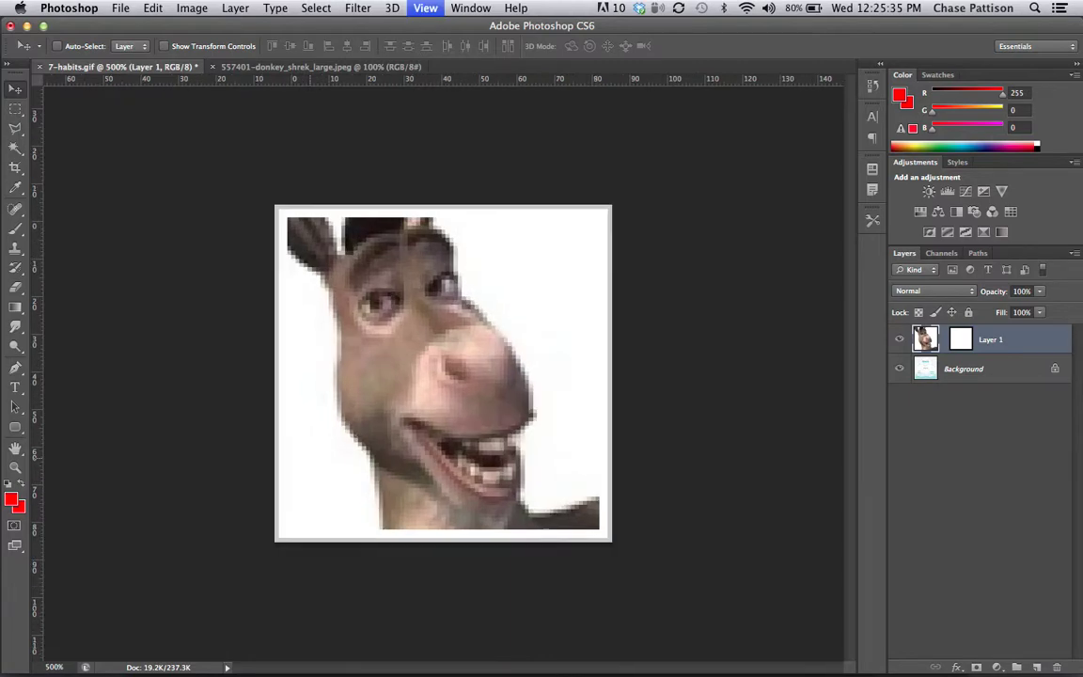
{"action": "key", "text": "super+equal"}
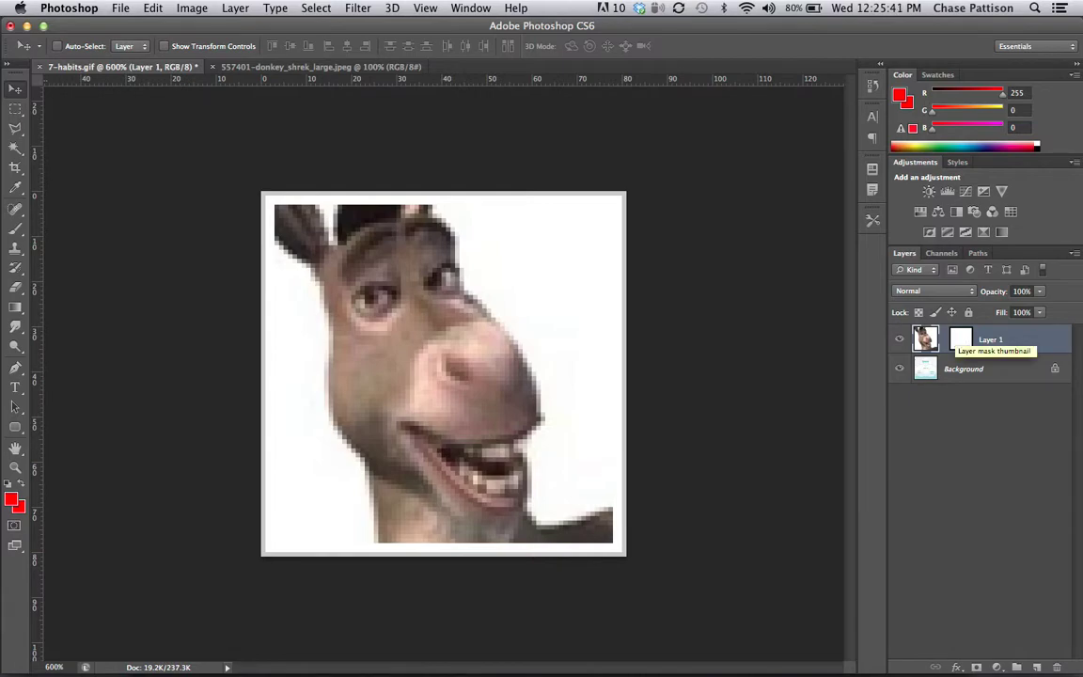
{"action": "left_click", "coordinate": [960, 339]}
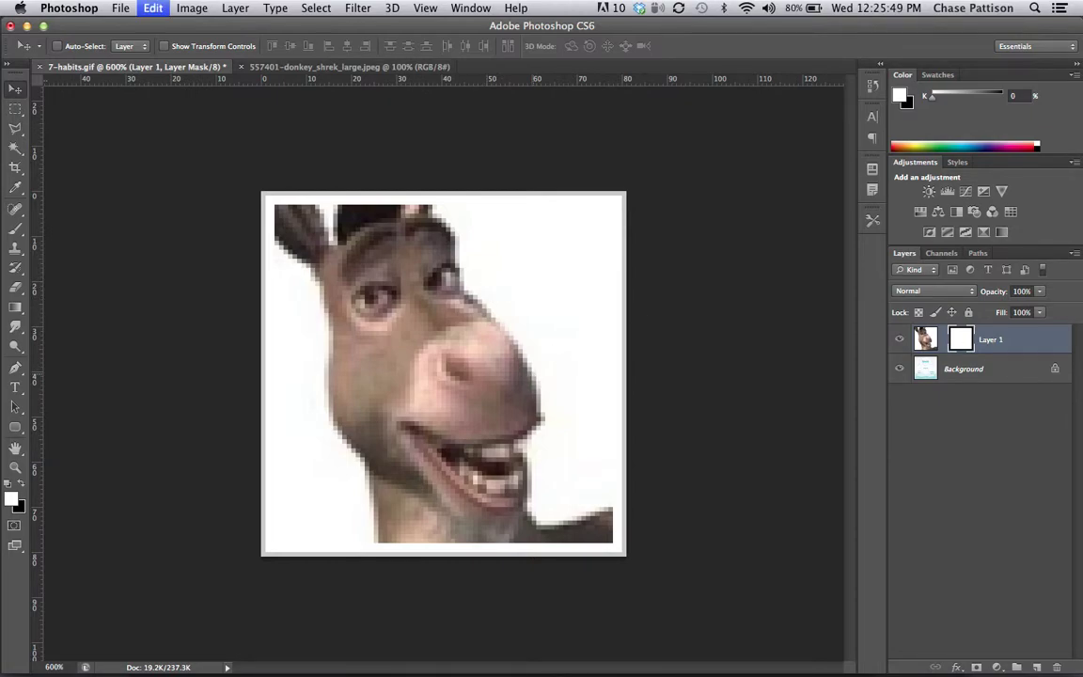
{"action": "key", "text": "super+t"}
{"action": "left_click_drag", "start_coordinate": [612, 542], "coordinate": [472, 402]}
{"action": "key", "text": "Escape"}
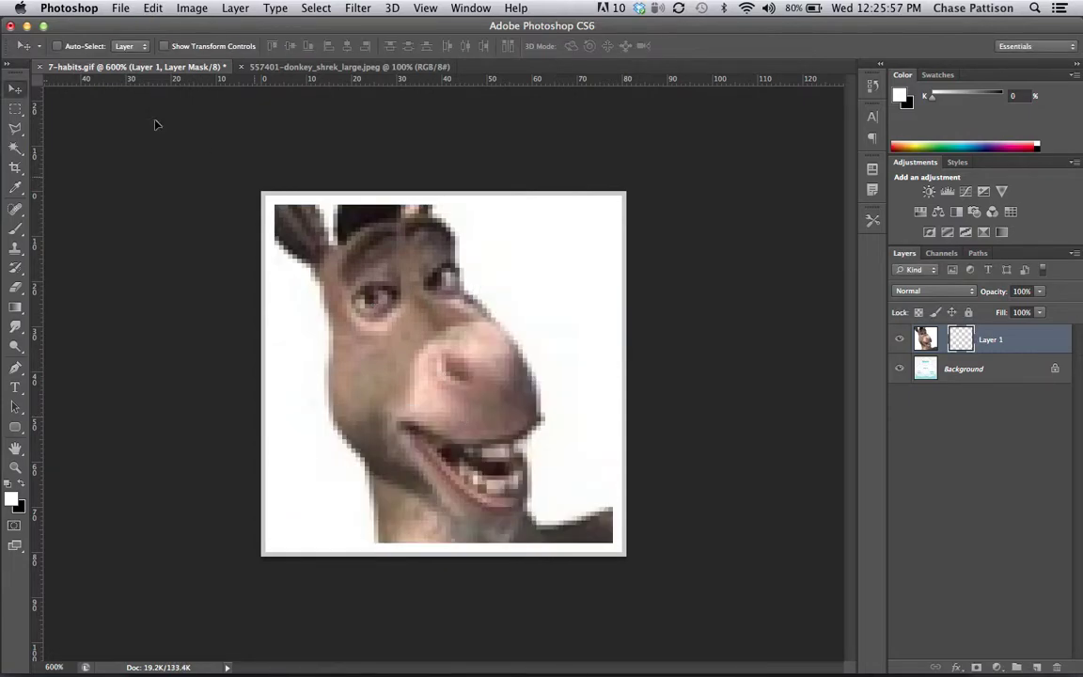
Step: Cut two rectangular holes in Layer 1's mask, one over the donkey's nose and one over its left eye
{"action": "key", "text": "m"}
{"action": "left_click_drag", "start_coordinate": [464, 376], "coordinate": [555, 434]}
{"action": "key", "text": "BackSpace"}
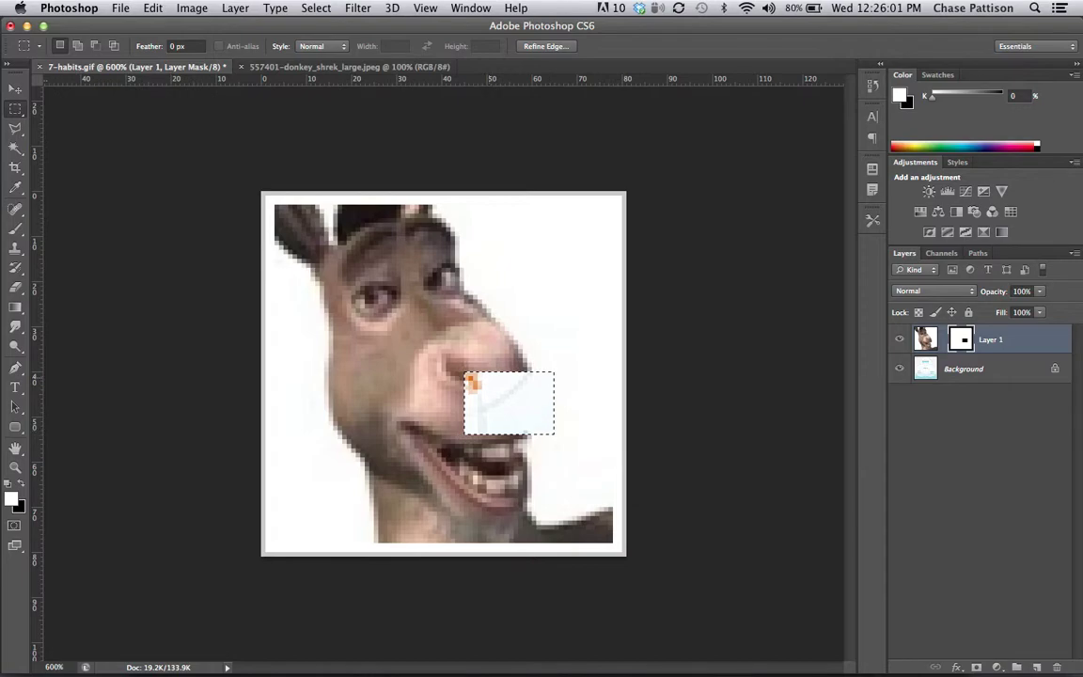
{"action": "left_click_drag", "start_coordinate": [315, 249], "coordinate": [400, 318]}
{"action": "key", "text": "BackSpace"}
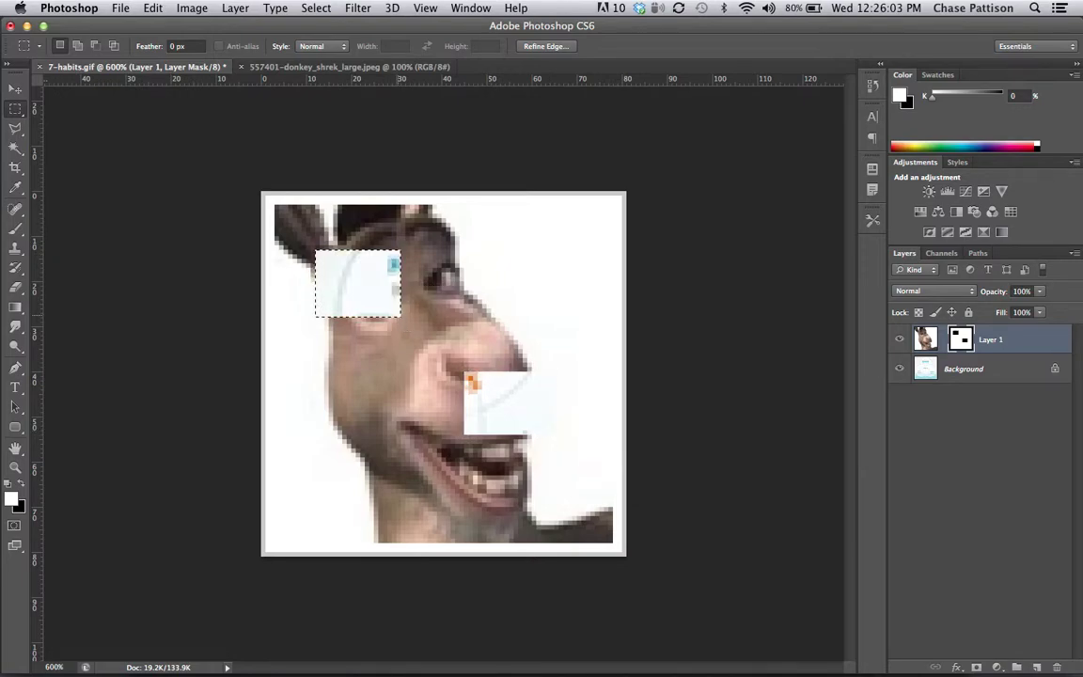
Step: Undo both rectangular cut-outs in the layer mask and clear the selection
{"action": "key", "text": "super+d"}
{"action": "key", "text": "super+alt+z"}
{"action": "key", "text": "super+alt+z"}
{"action": "key", "text": "super+alt+z"}
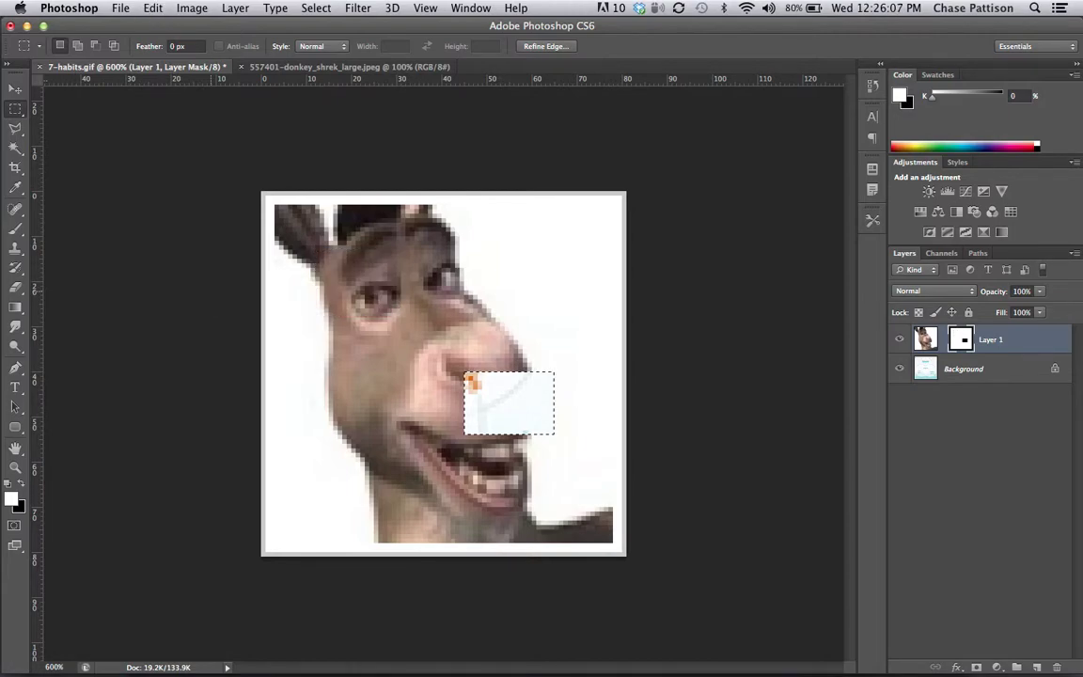
{"action": "key", "text": "super+alt+z"}
{"action": "key", "text": "super+d"}
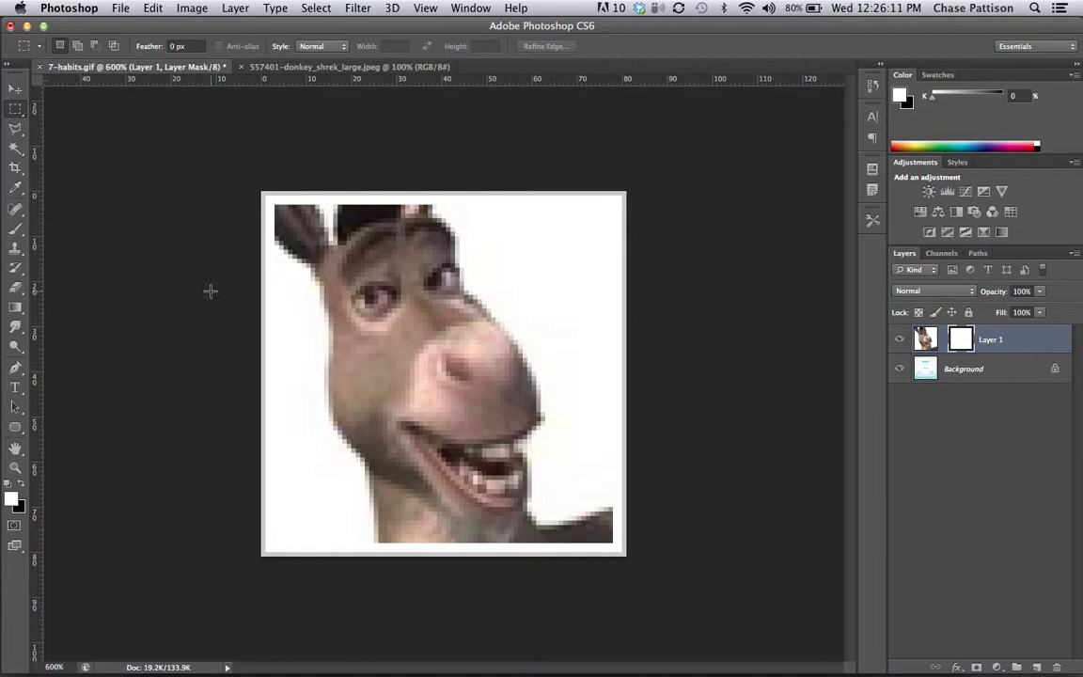
Step: Open the Save for Web export settings for the donkey thumbnail, with the document at 100% zoom
{"action": "key", "text": "super+minus"}
{"action": "key", "text": "super+minus"}
{"action": "key", "text": "super+minus"}
{"action": "key", "text": "super+minus"}
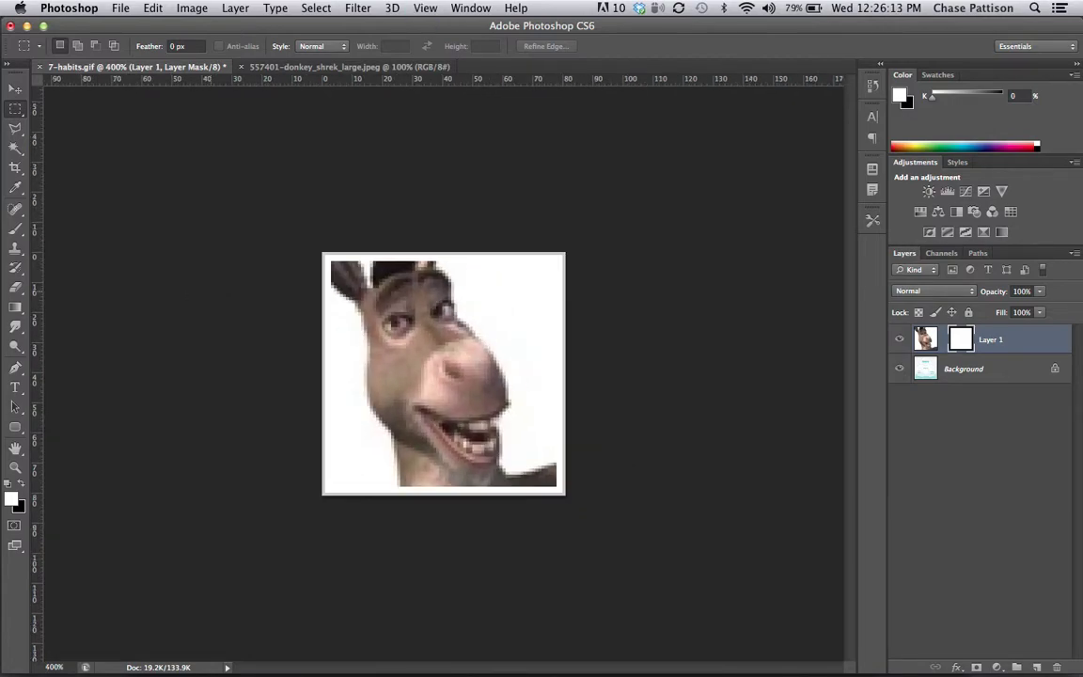
{"action": "key", "text": "super+minus"}
{"action": "key", "text": "super+minus"}
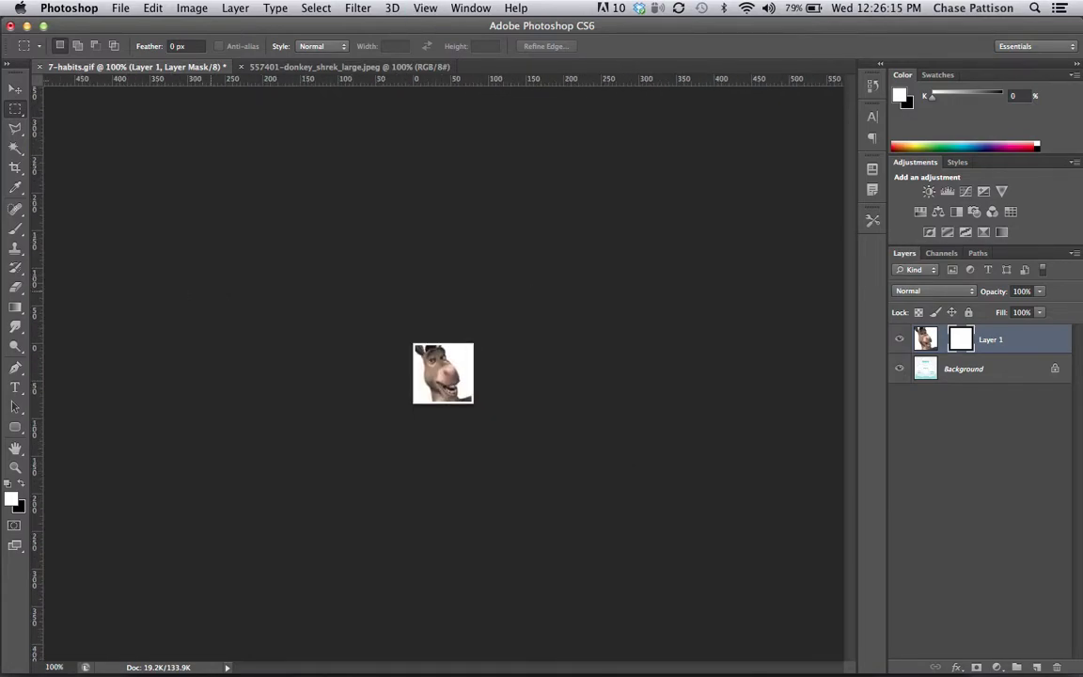
{"action": "left_click", "coordinate": [120, 7]}
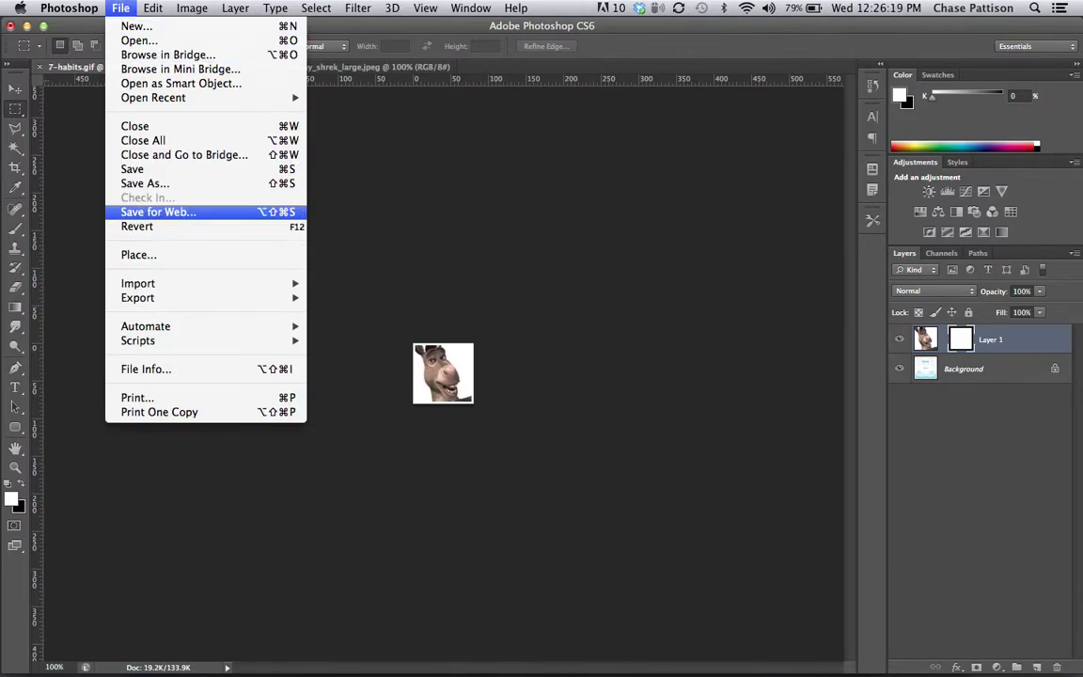
{"action": "left_click", "coordinate": [169, 214]}
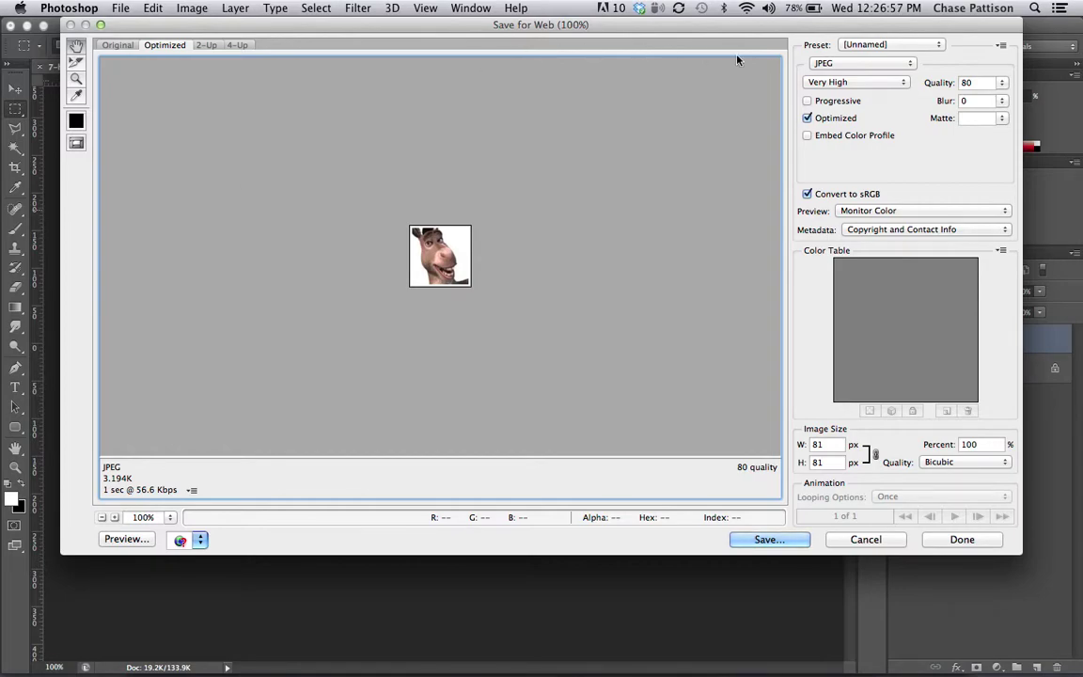
Step: Compare the GIF, JPEG, PNG-8 and PNG-24 export formats for the thumbnail
{"action": "left_click", "coordinate": [824, 63]}
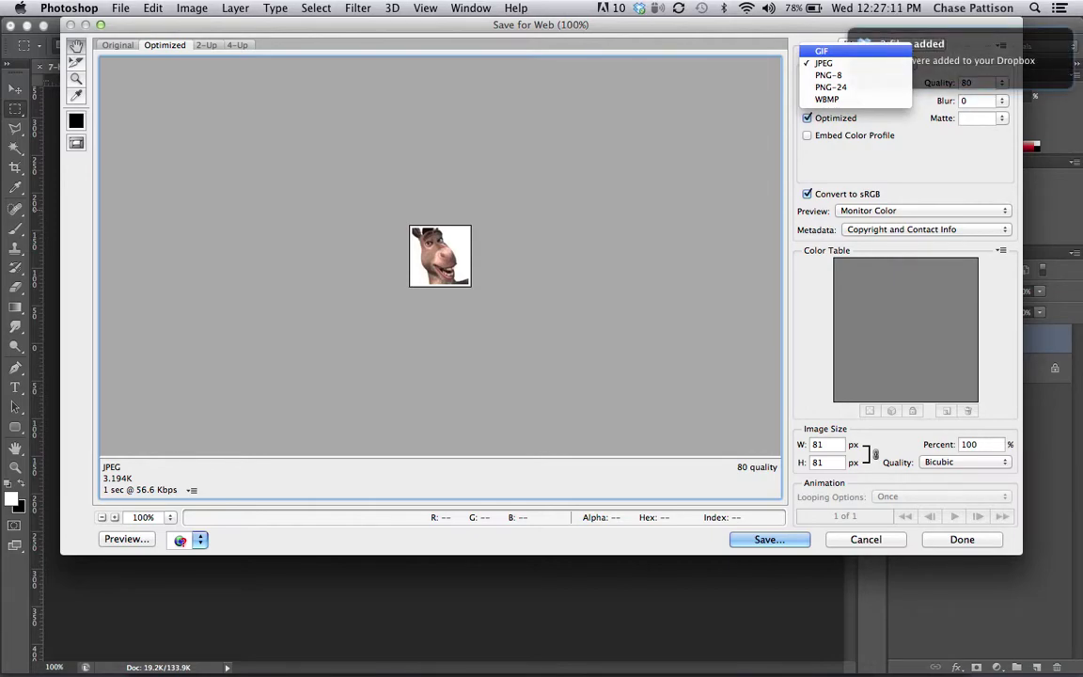
{"action": "left_click", "coordinate": [822, 51]}
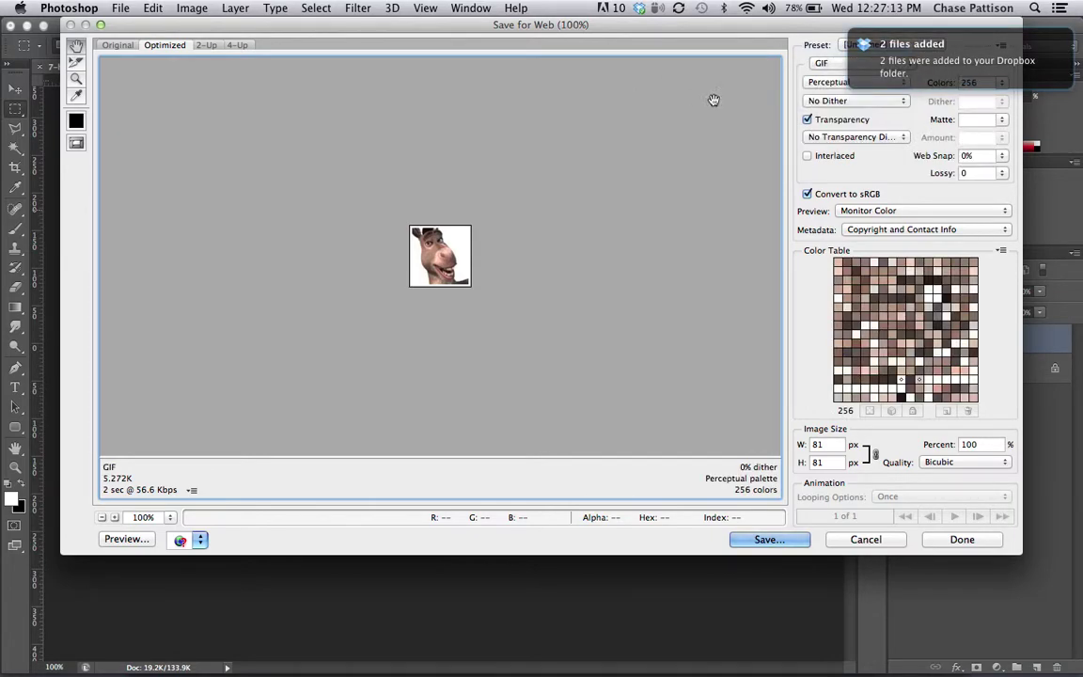
{"action": "left_click", "coordinate": [821, 63]}
{"action": "left_click", "coordinate": [823, 76]}
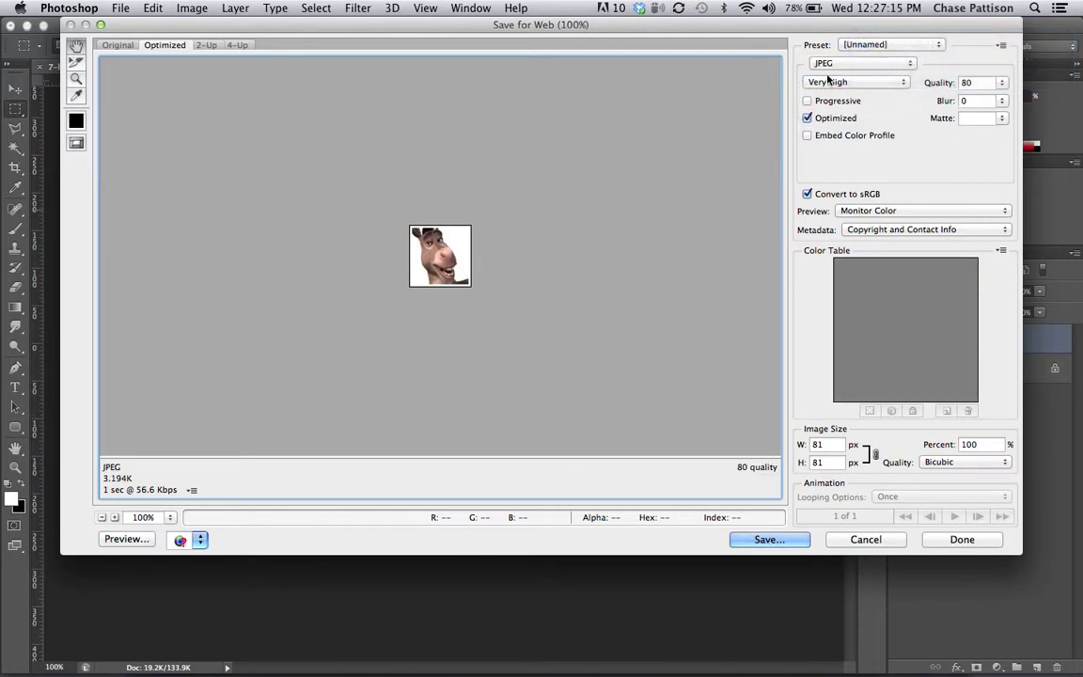
{"action": "left_click", "coordinate": [824, 64]}
{"action": "left_click", "coordinate": [823, 75]}
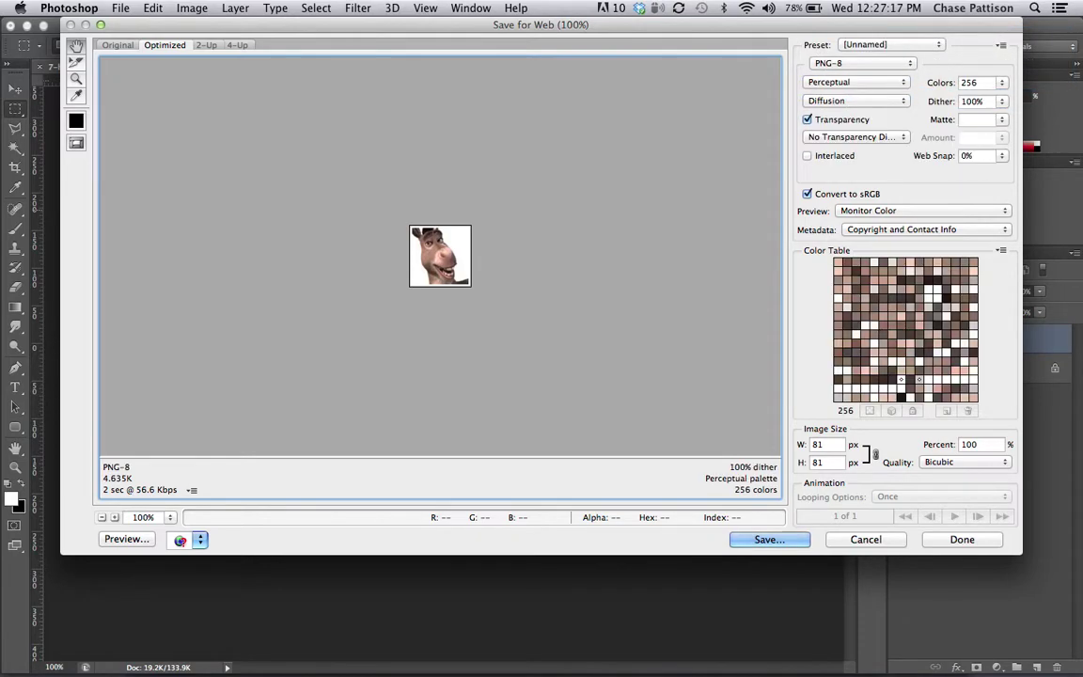
{"action": "left_click", "coordinate": [825, 63]}
{"action": "left_click", "coordinate": [830, 75]}
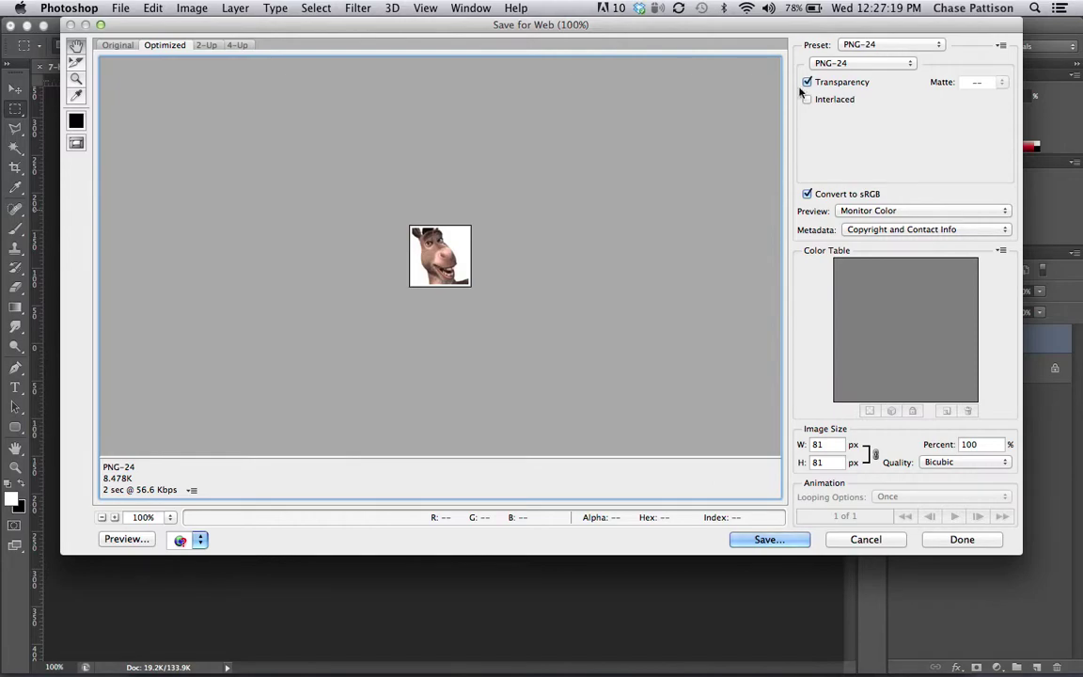
{"action": "left_click", "coordinate": [849, 46]}
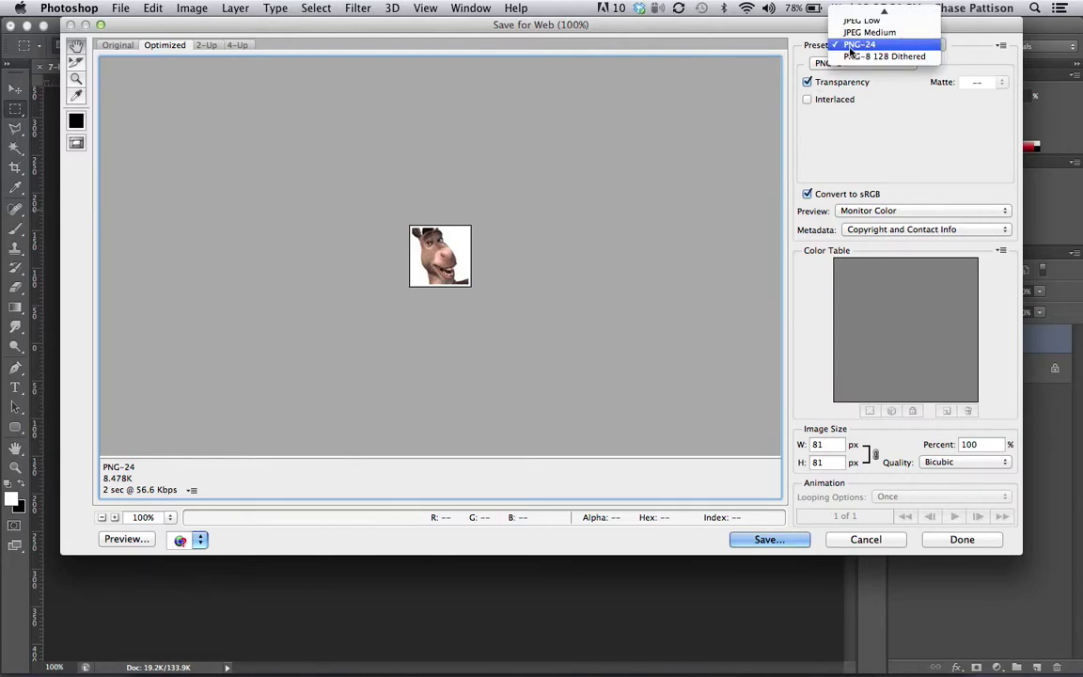
{"action": "left_click", "coordinate": [861, 44]}
Step: Set the thumbnail's export format to GIF and proceed to choosing where to save it
{"action": "left_click", "coordinate": [863, 63]}
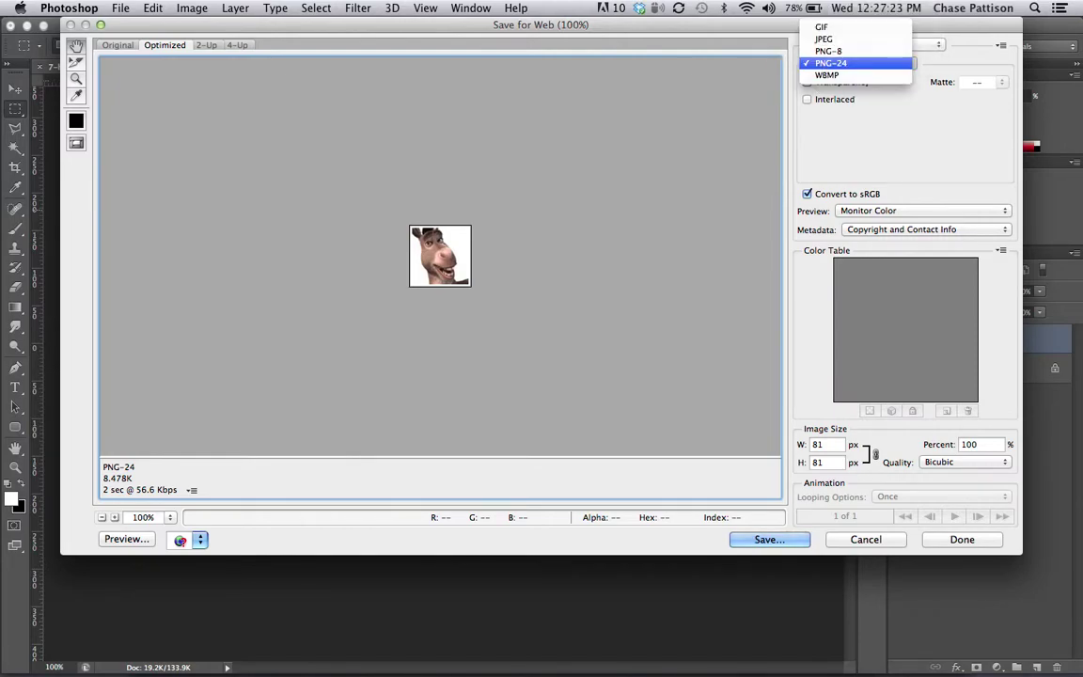
{"action": "left_click", "coordinate": [827, 26]}
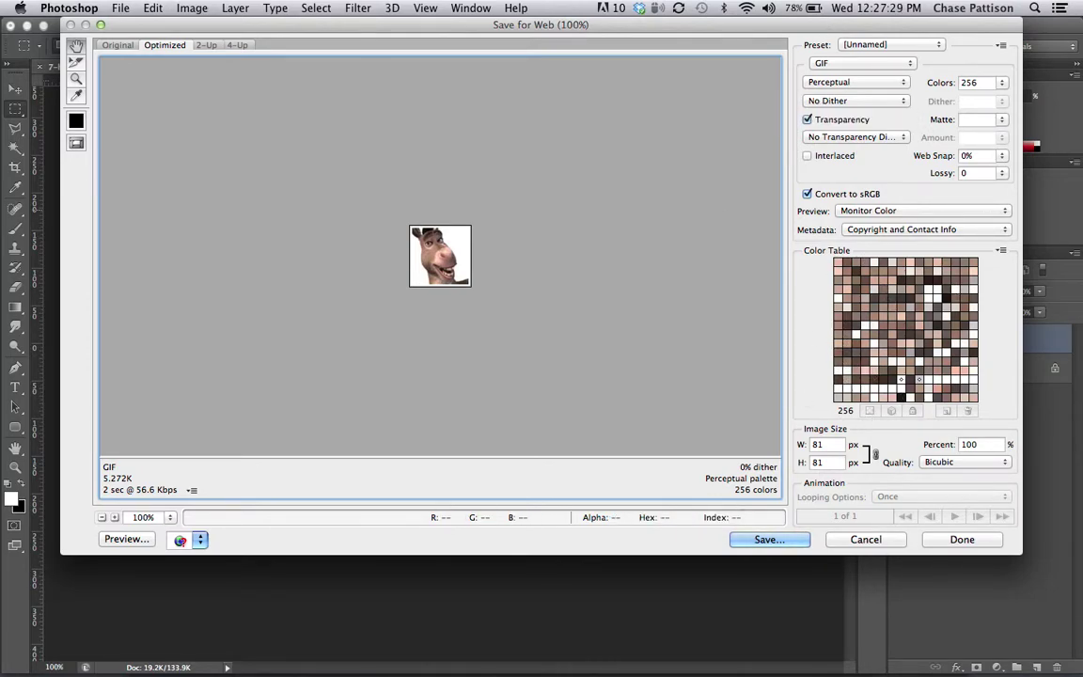
{"action": "left_click", "coordinate": [778, 540]}
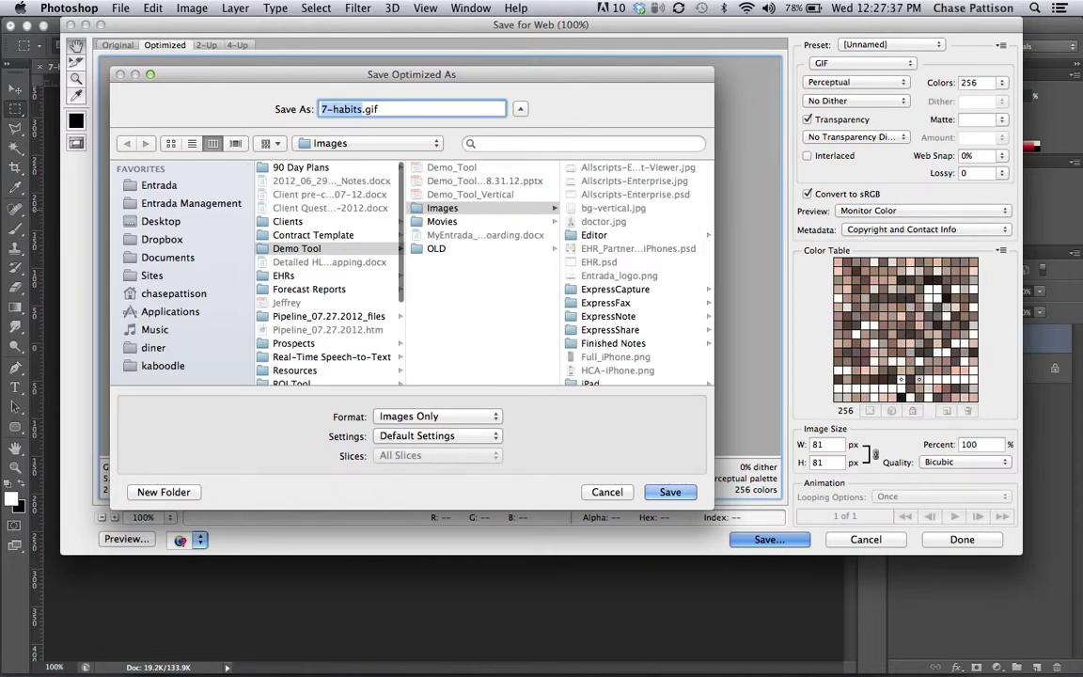
Step: Save the optimized thumbnail under the name donkey in Entrada's Marketing > Email > 2012 Fall folder
{"action": "left_click", "coordinate": [180, 191]}
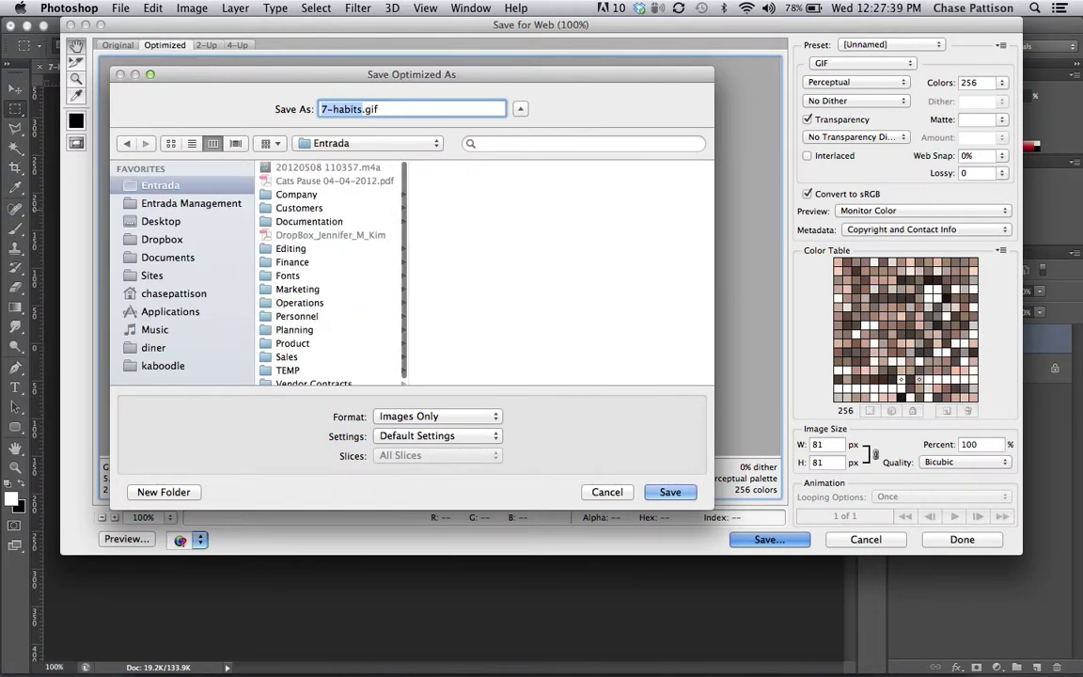
{"action": "left_click", "coordinate": [292, 289]}
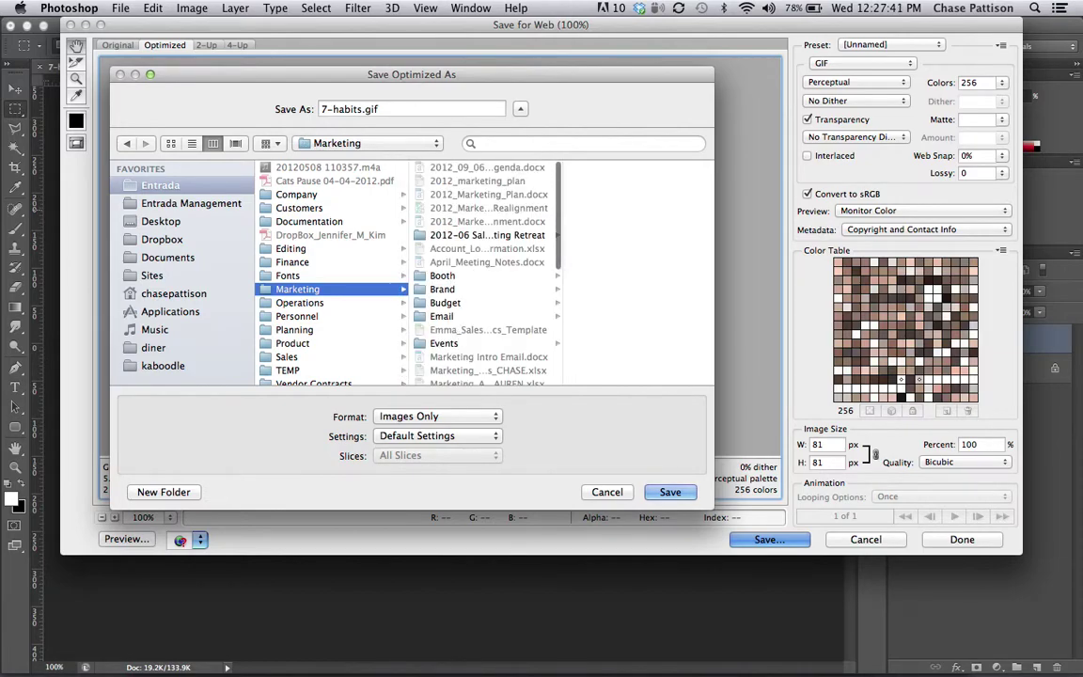
{"action": "left_click", "coordinate": [442, 317]}
{"action": "left_click", "coordinate": [616, 208]}
{"action": "left_click", "coordinate": [327, 104]}
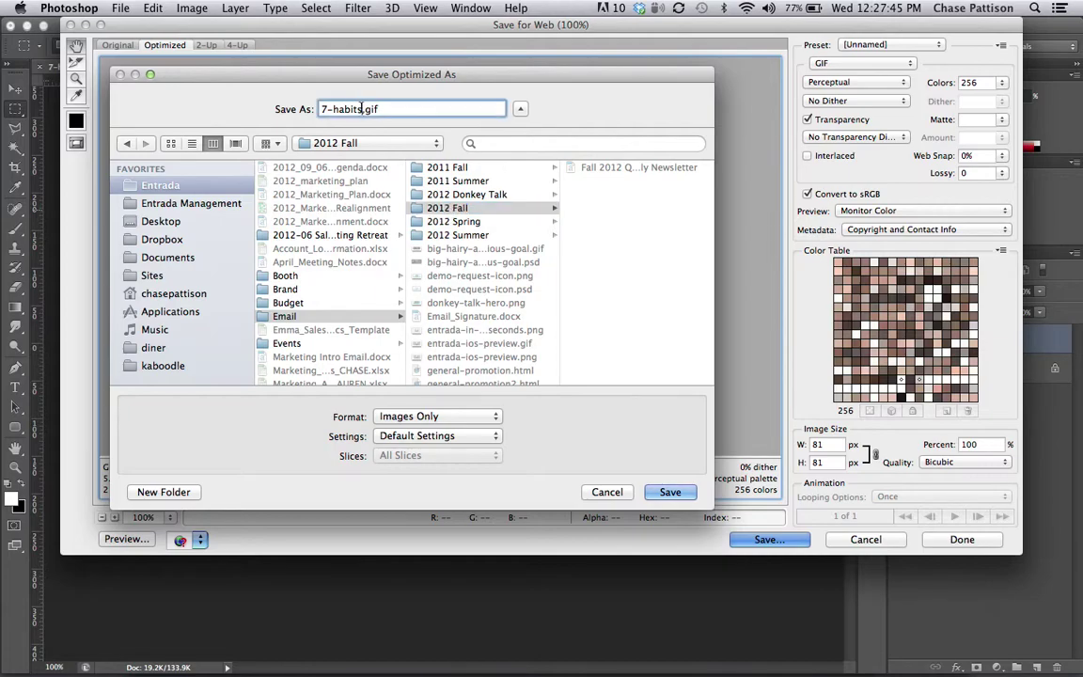
{"action": "type", "text": "donkey"}
{"action": "key", "text": "Return"}
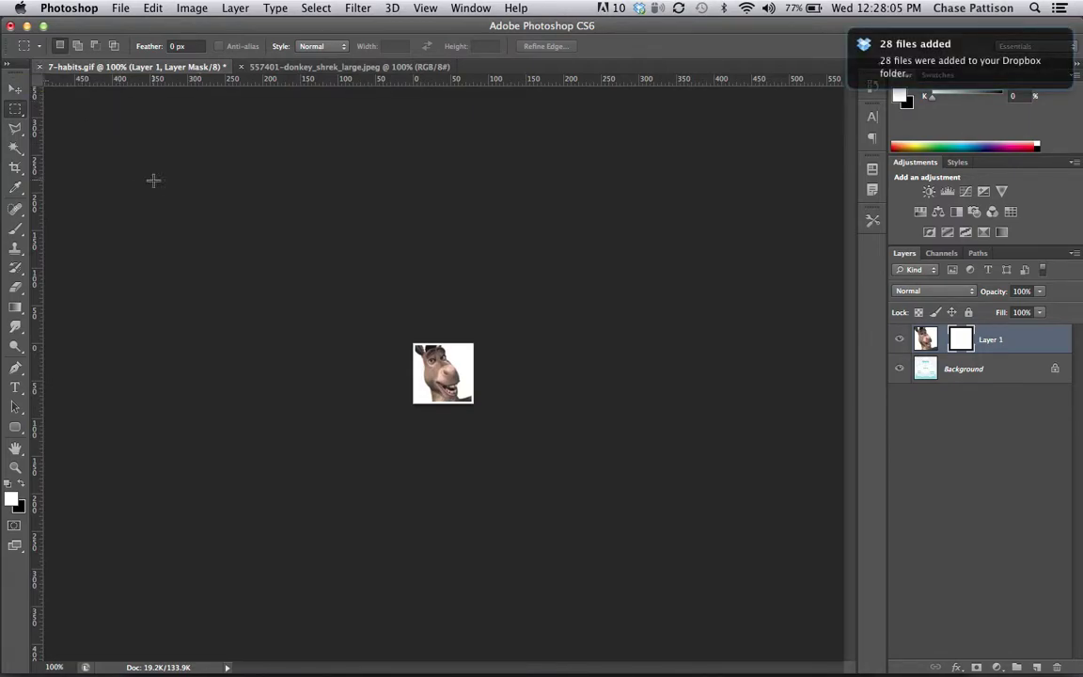
{"action": "left_click", "coordinate": [395, 669]}
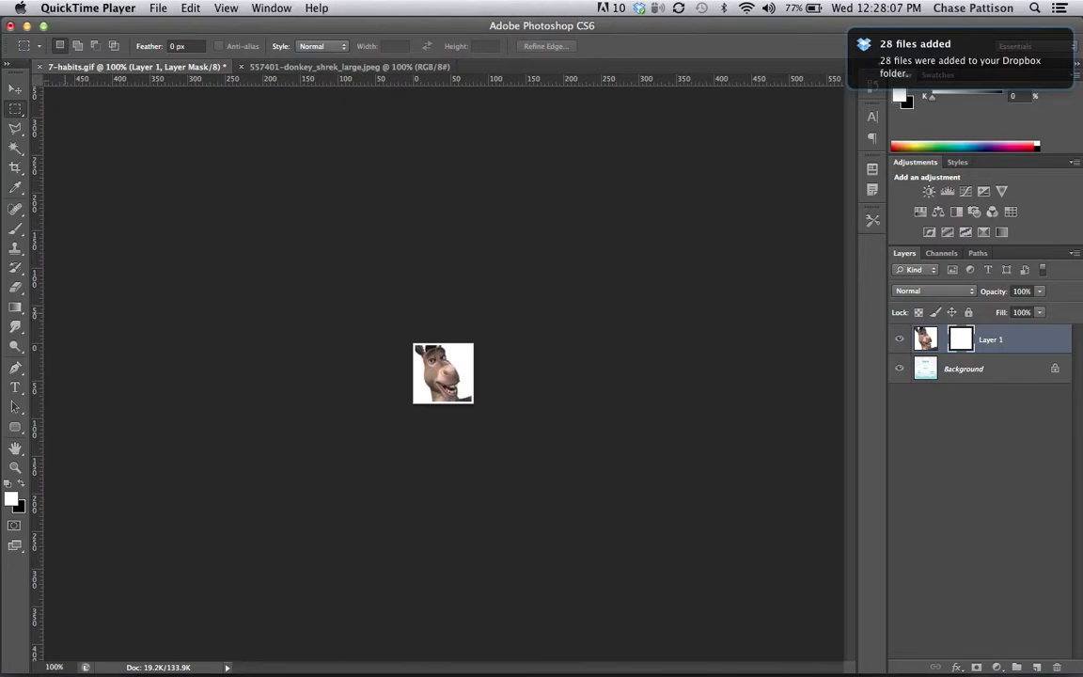